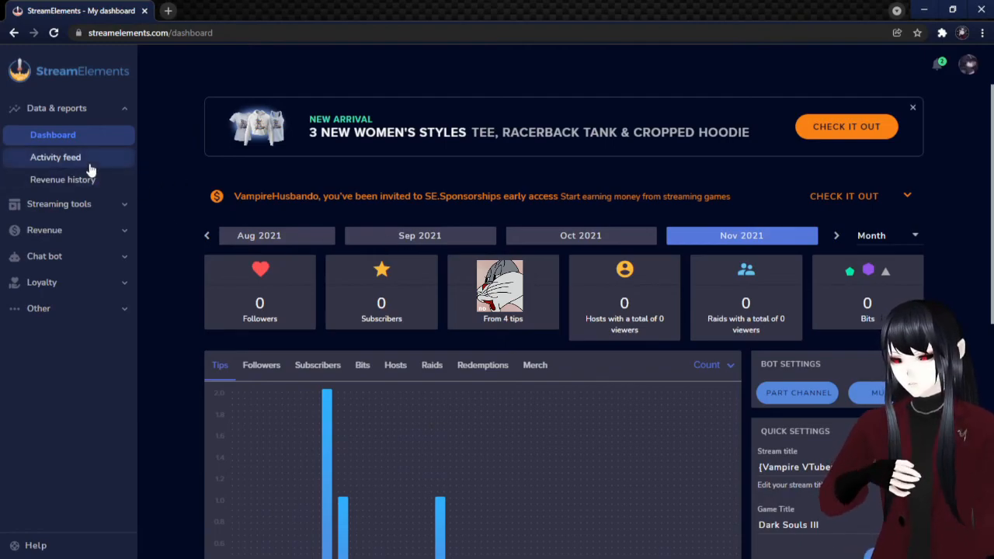
Look through the activity feed and the revenue history, and return to the dashboard overview.
left_click(48, 109)
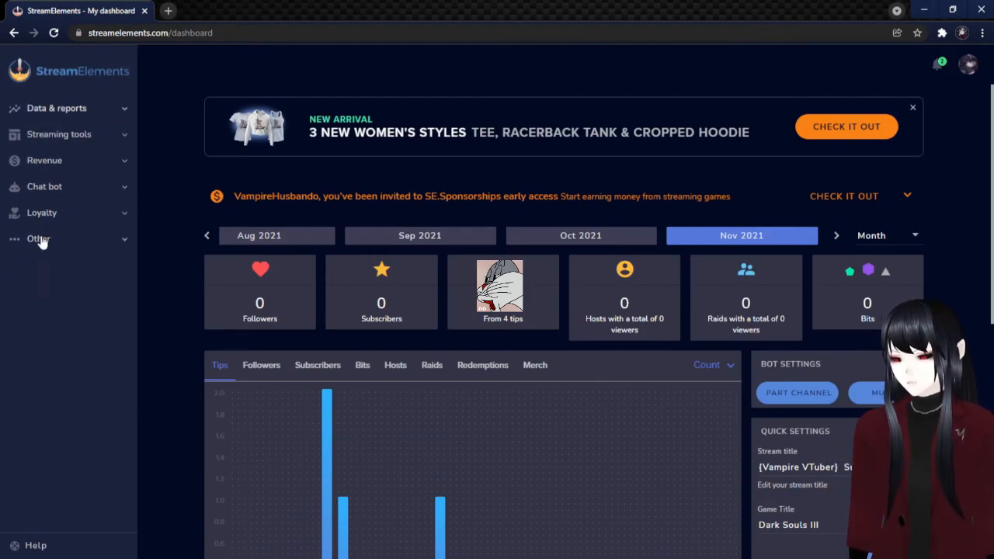
left_click(40, 113)
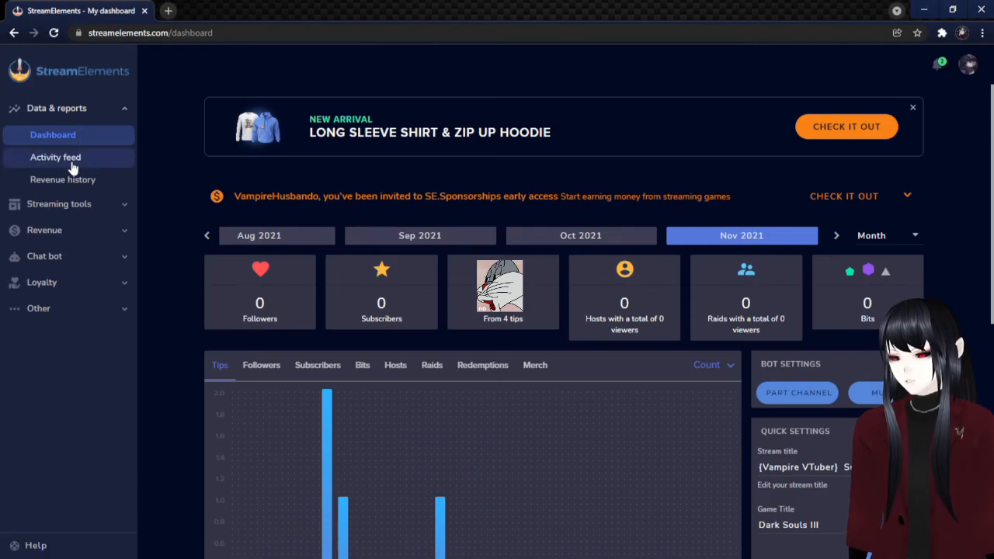
left_click(73, 160)
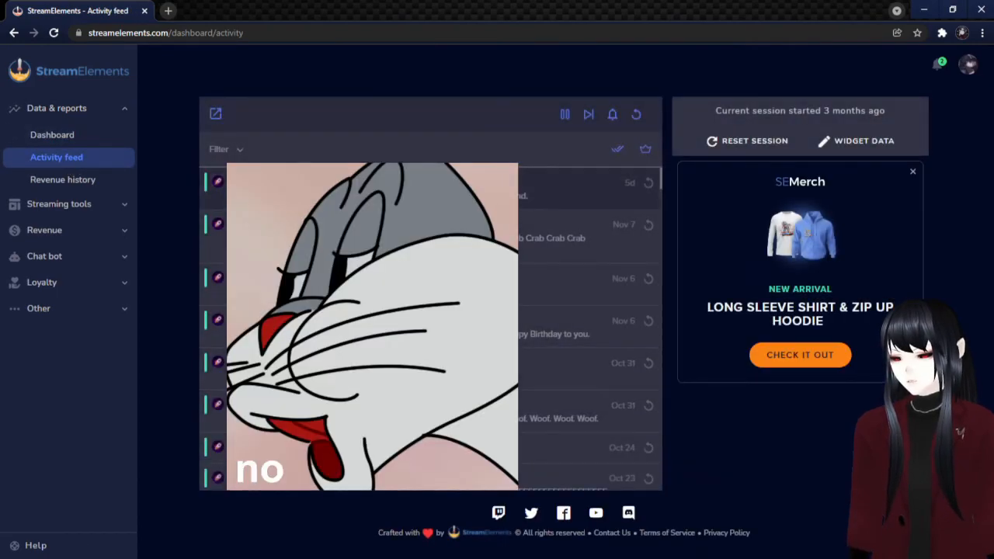
left_click(62, 179)
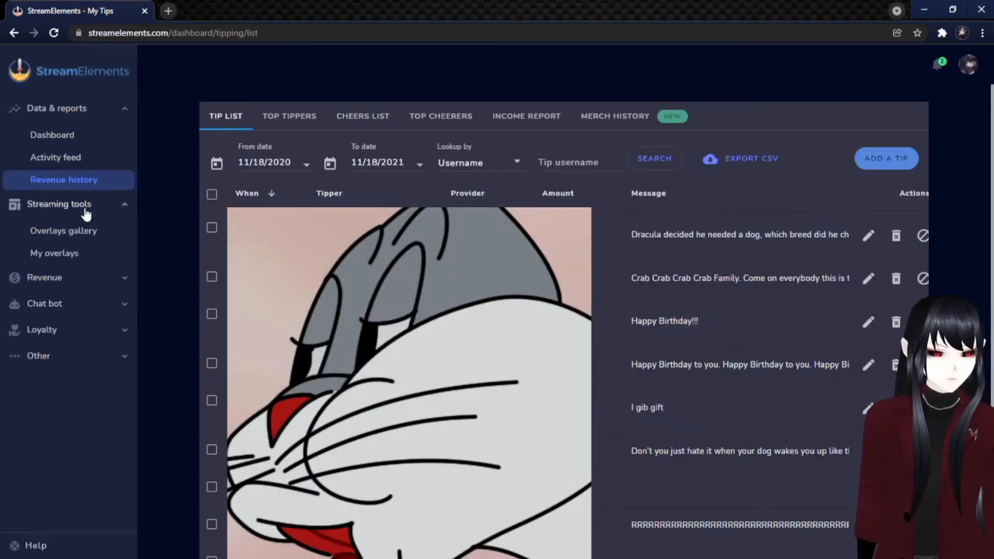
left_click(49, 135)
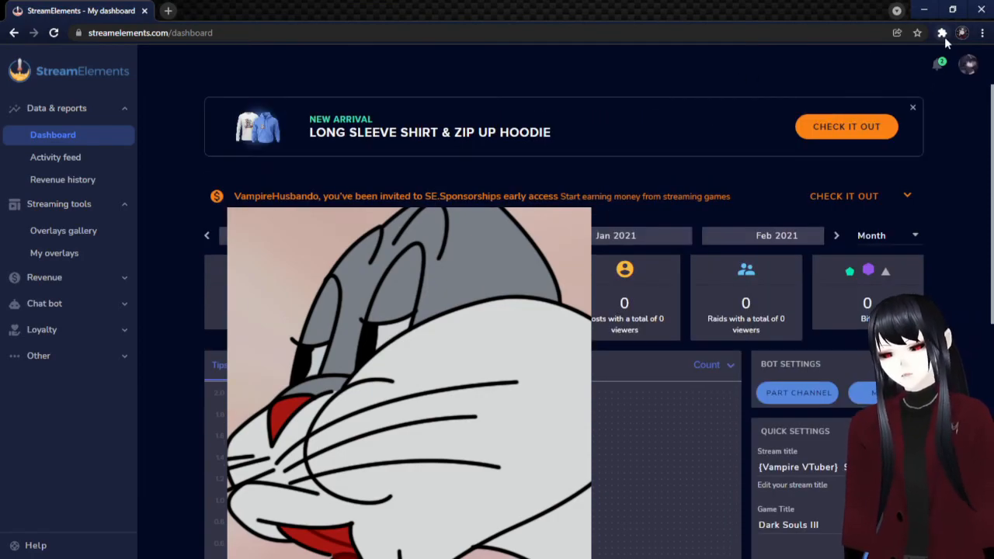
Open the account's import tools with Streamlabs as the provider.
left_click(969, 67)
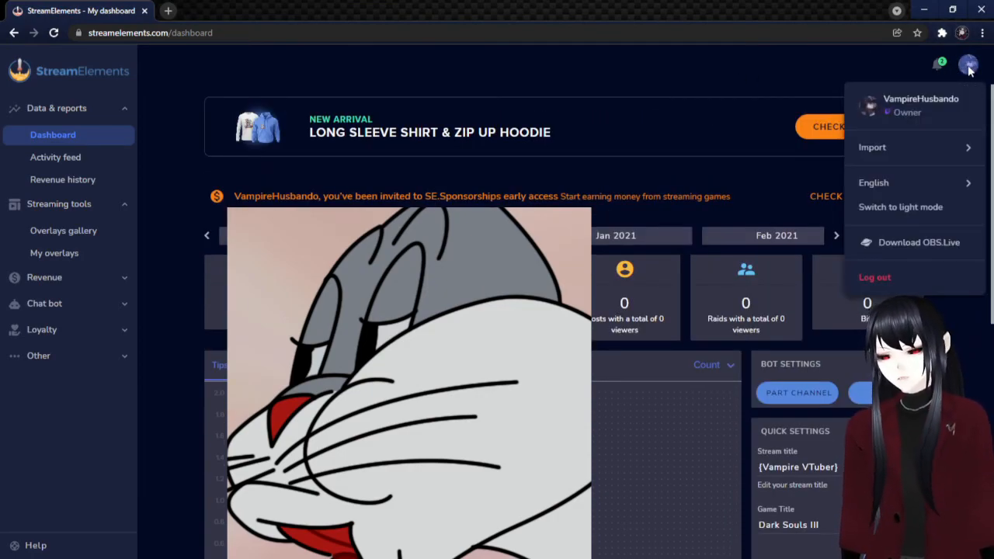
left_click(909, 156)
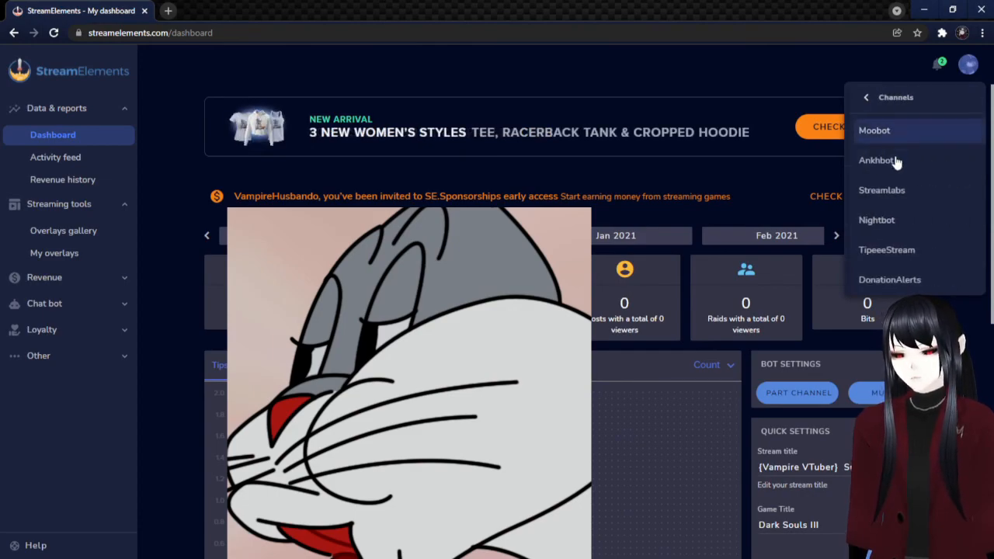
left_click(895, 200)
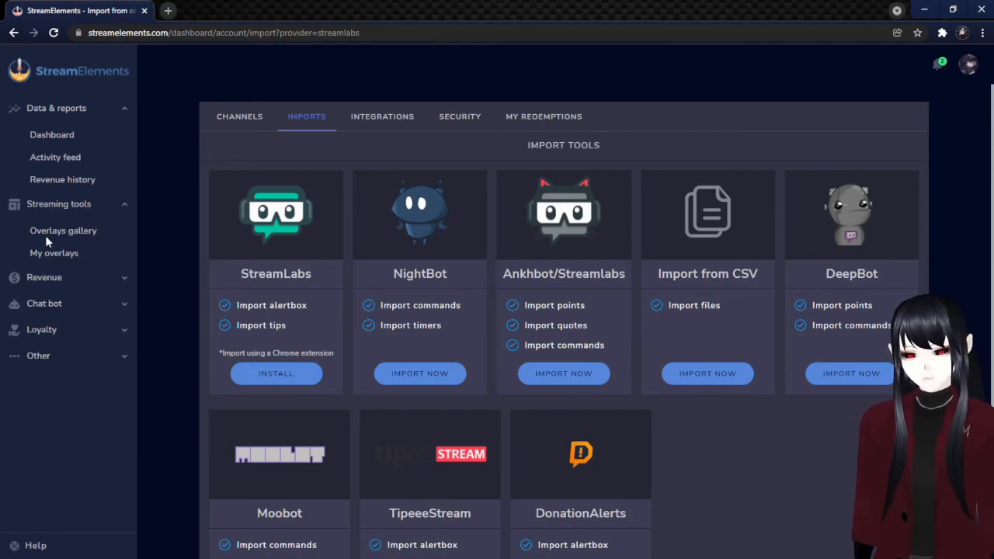
Browse the featured, brand new and most popular themes in the overlays gallery.
left_click(48, 233)
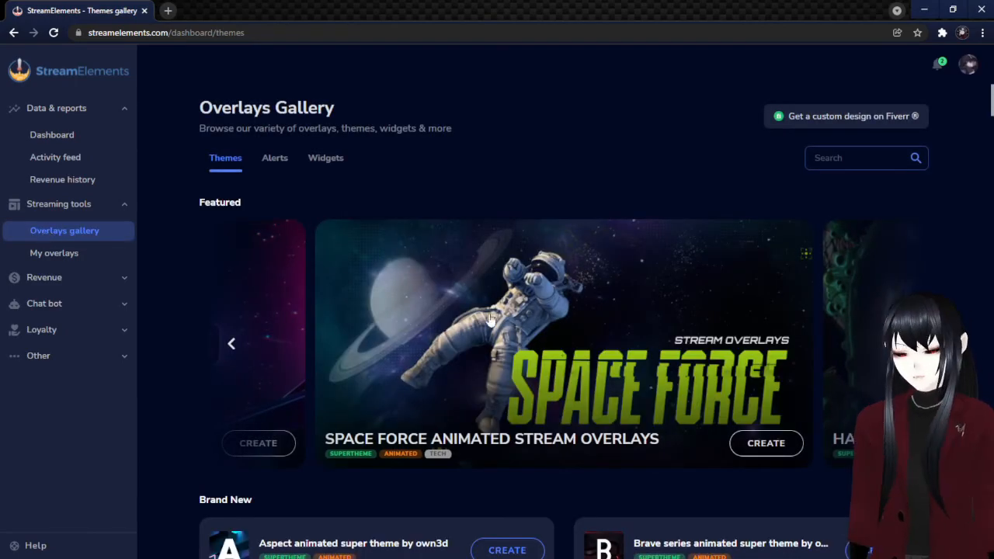
scroll(489, 330, "down", 5)
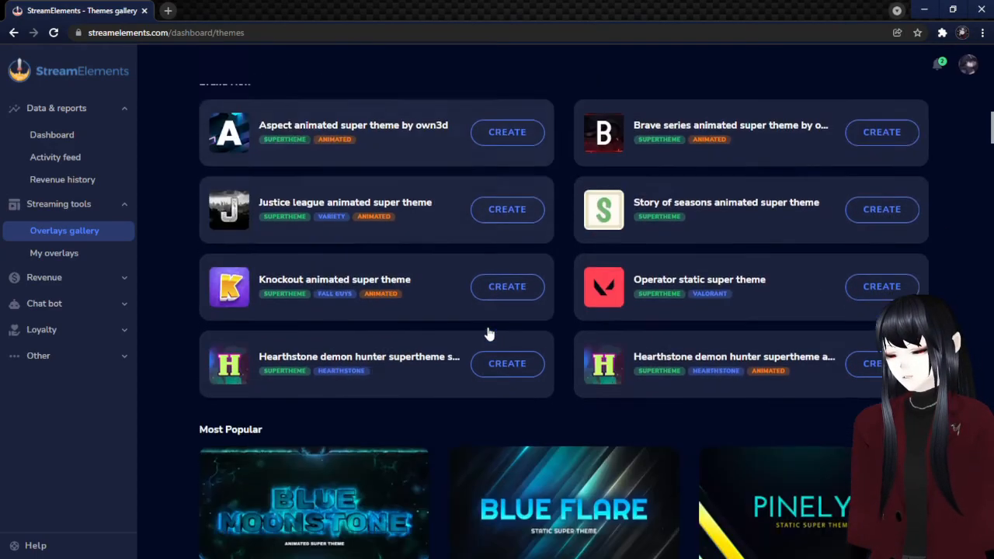
scroll(406, 355, "down", 4)
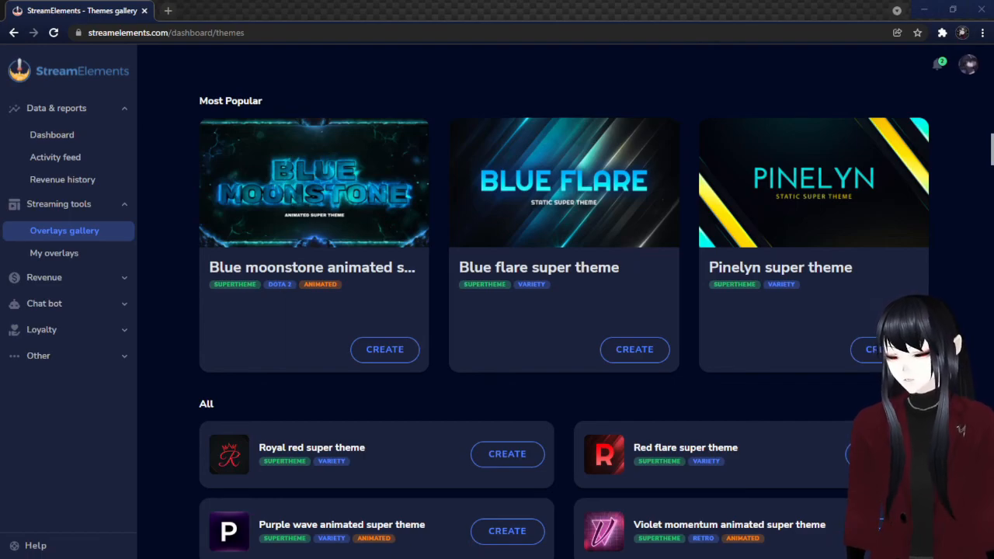
left_click(497, 32)
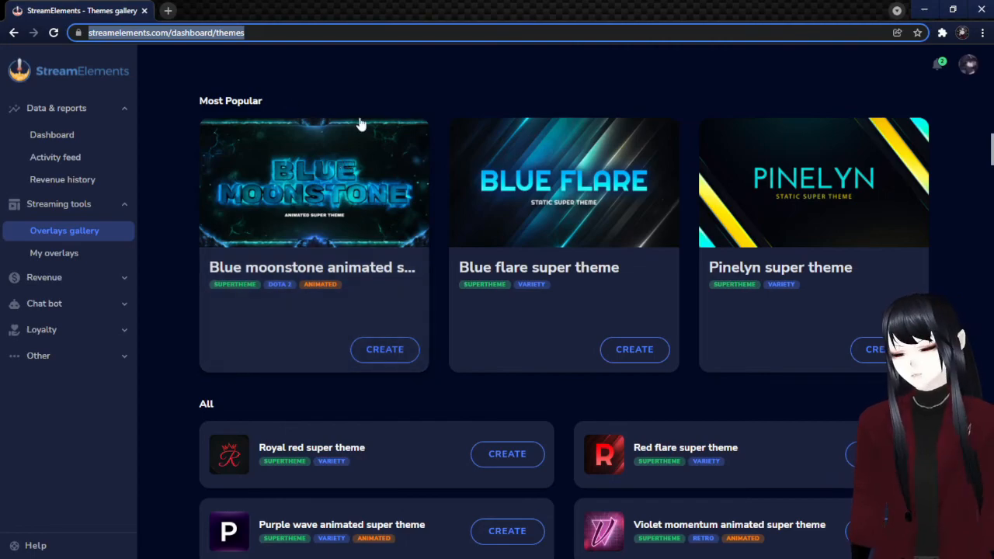
Create a new overlay from the account's own overlays with the resolution set to 1080p.
left_click(54, 256)
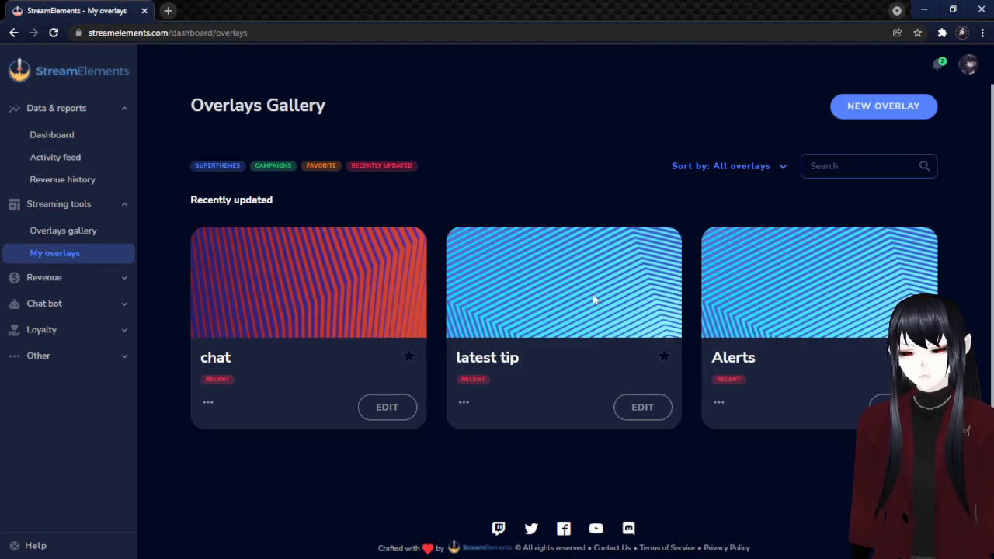
left_click(879, 109)
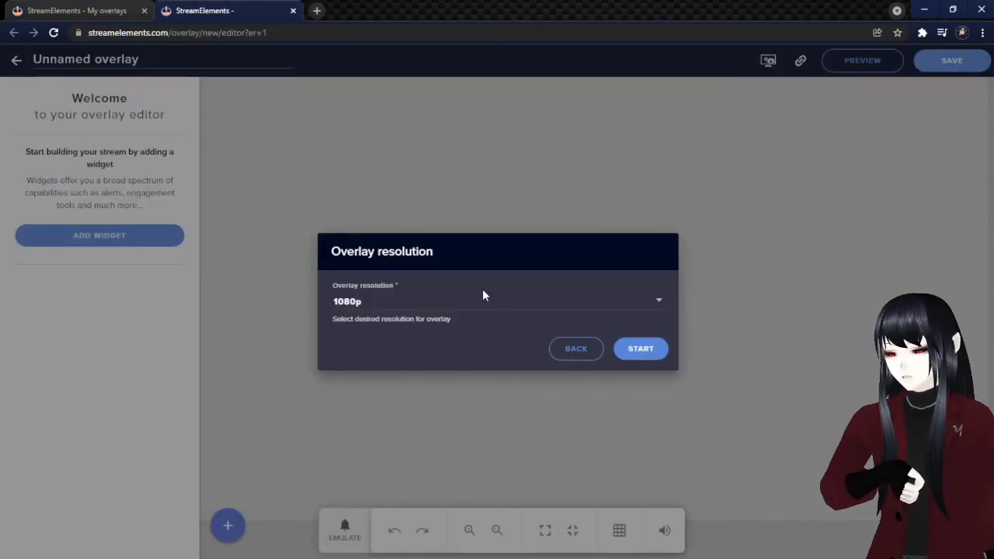
left_click(483, 293)
left_click(445, 308)
left_click(455, 306)
left_click(421, 271)
left_click(631, 355)
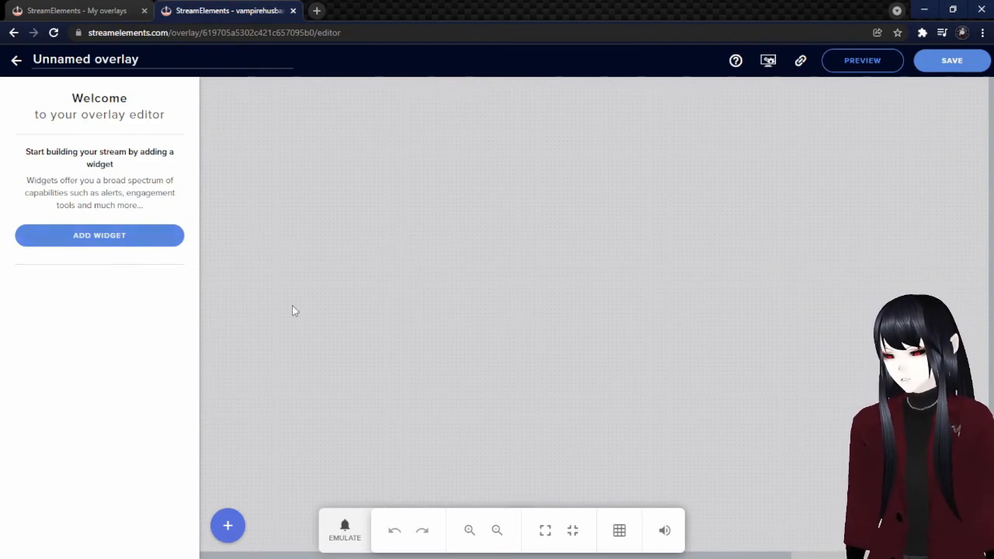
Add an AlertBox widget from the Alerts category to the empty overlay.
left_click(130, 240)
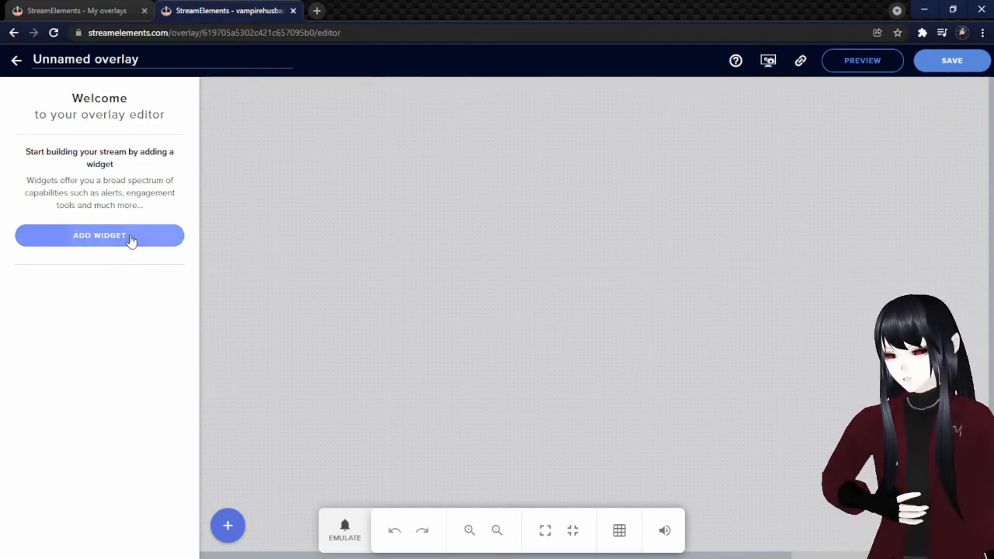
mouse_move(326, 257)
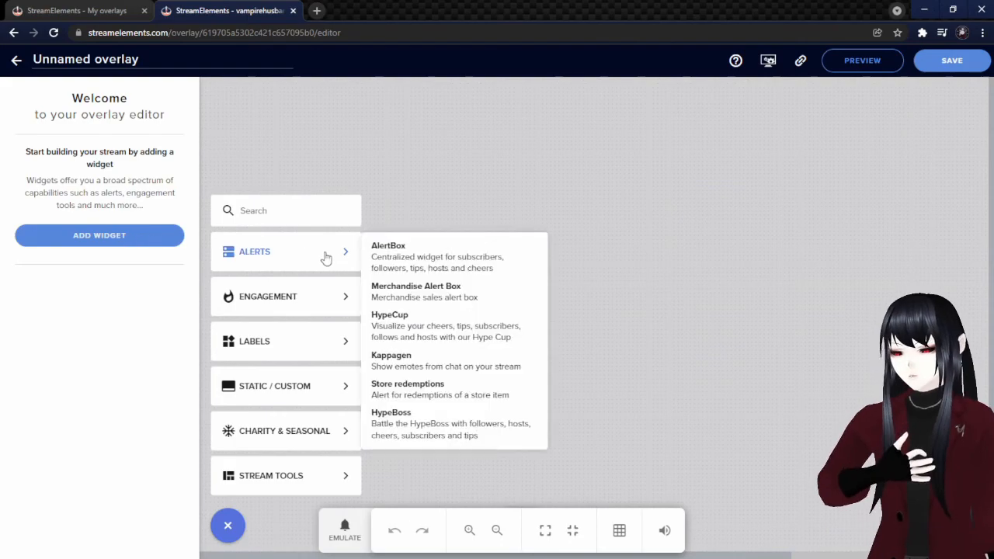
left_click(412, 263)
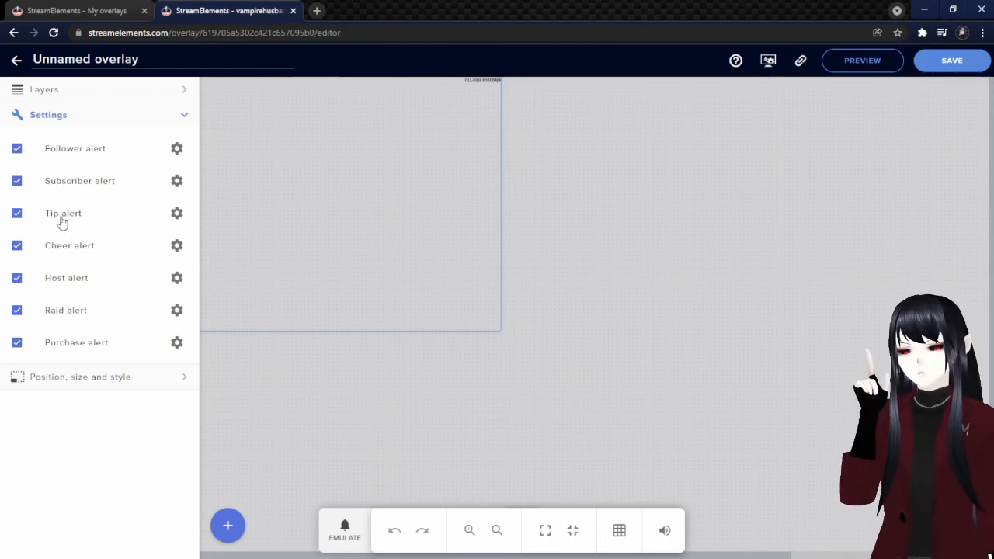
Use the uploaded Supporter.webm as the follower alert's video and emulate a follower event to test it.
left_click(177, 150)
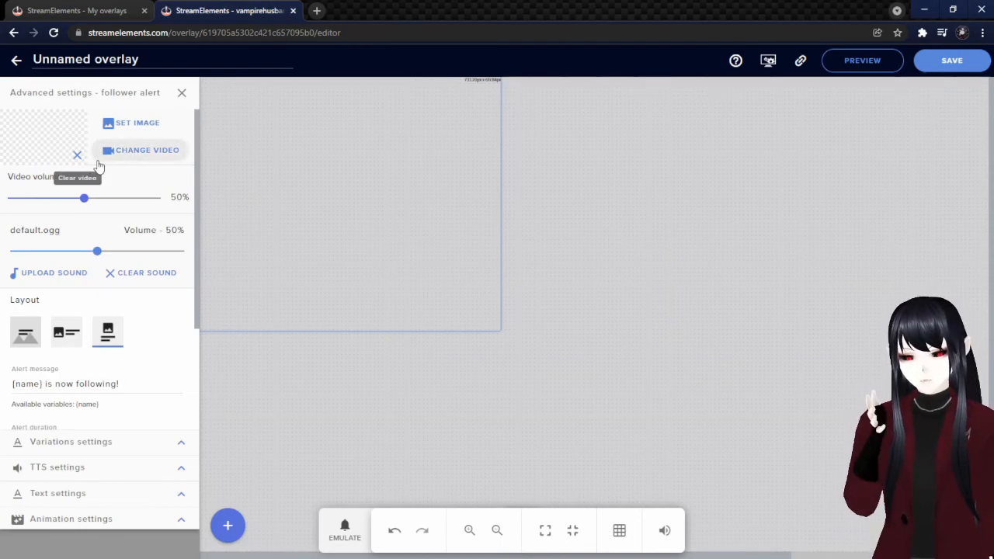
left_click(126, 157)
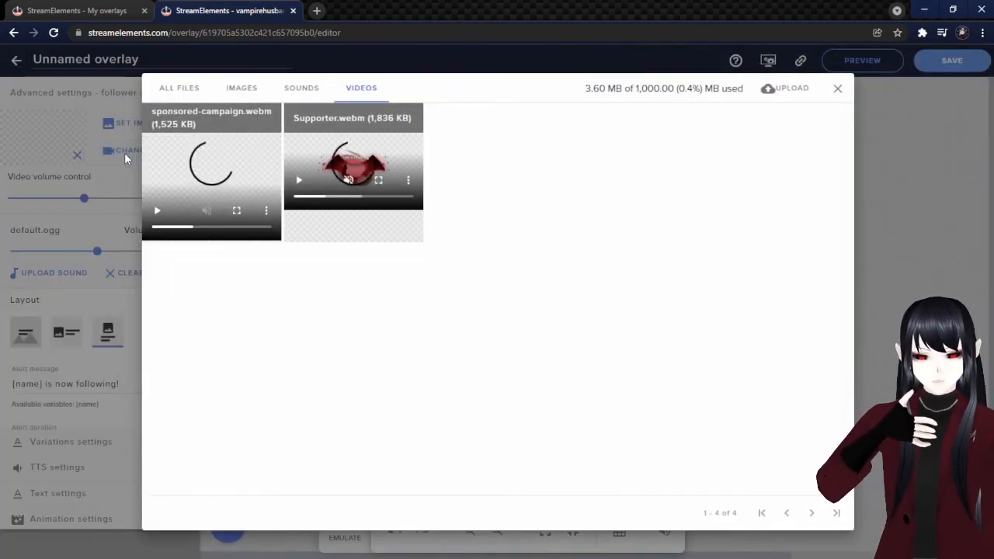
mouse_move(382, 122)
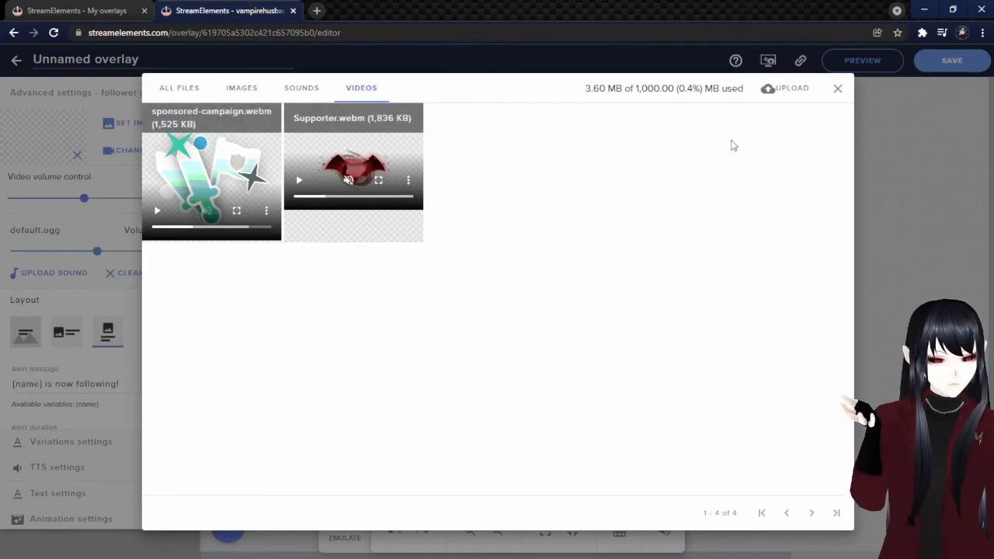
left_click(784, 92)
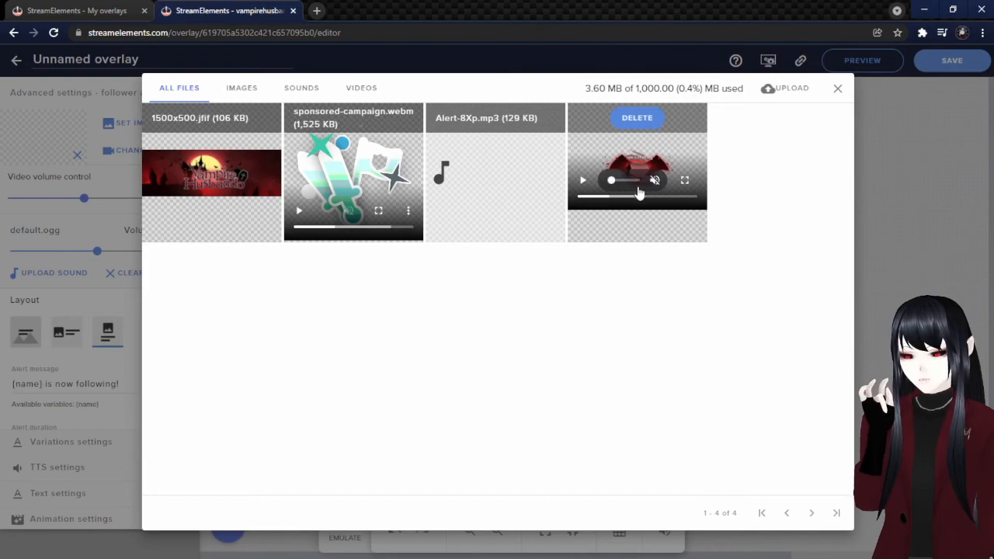
left_click_drag(611, 181, 648, 185)
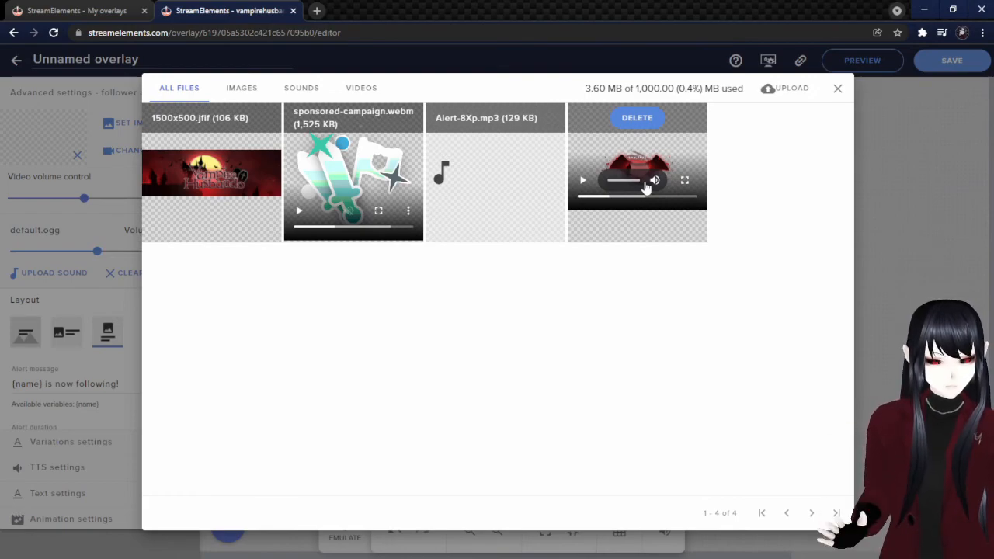
left_click(361, 88)
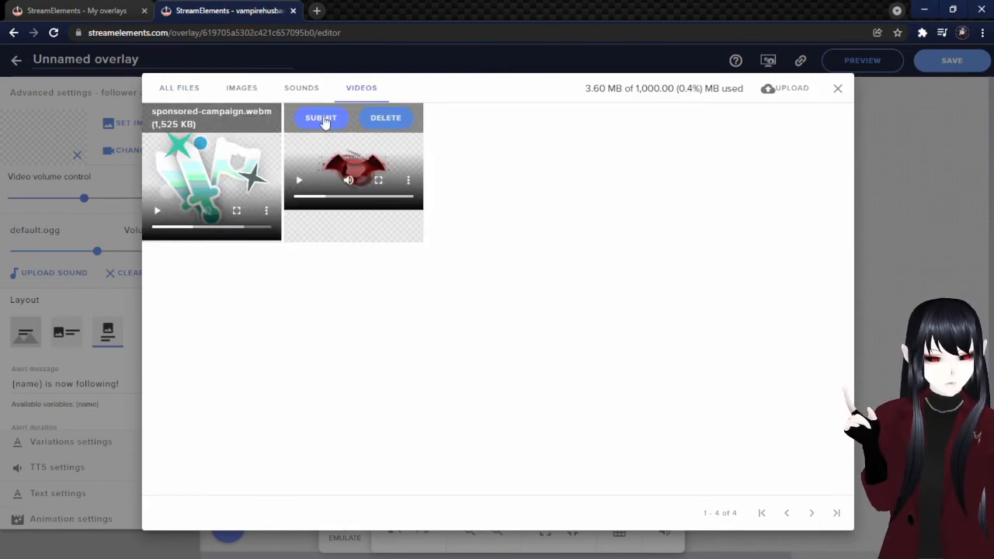
left_click(325, 122)
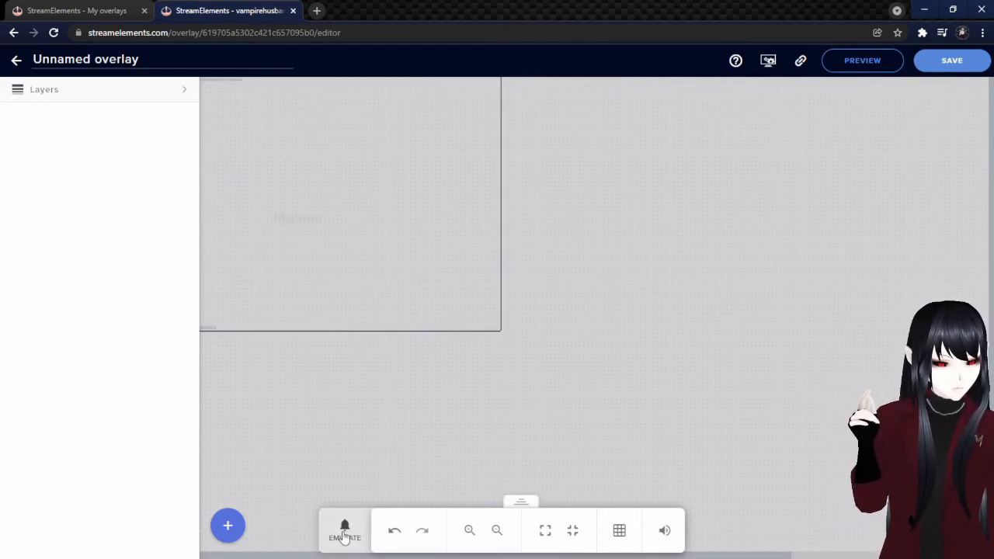
left_click(345, 535)
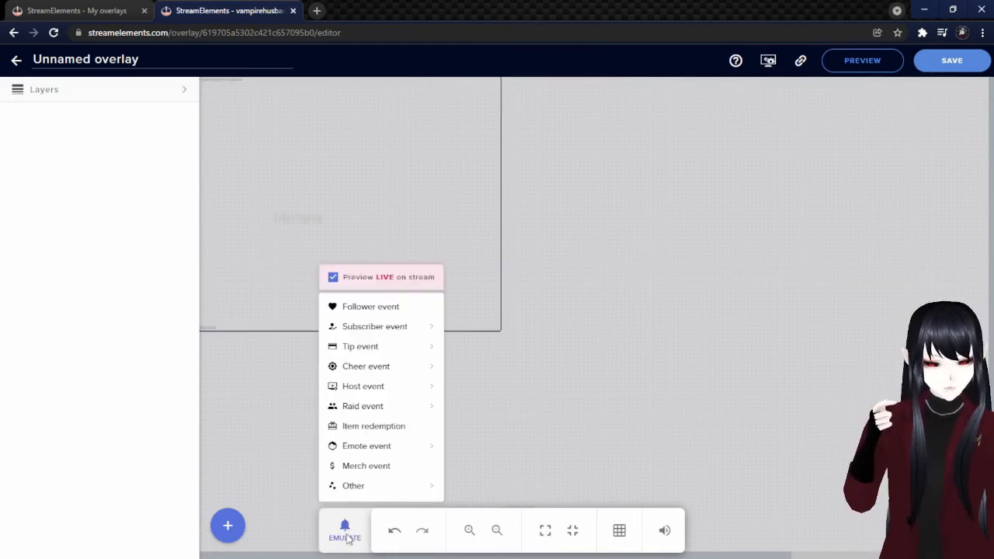
left_click(389, 310)
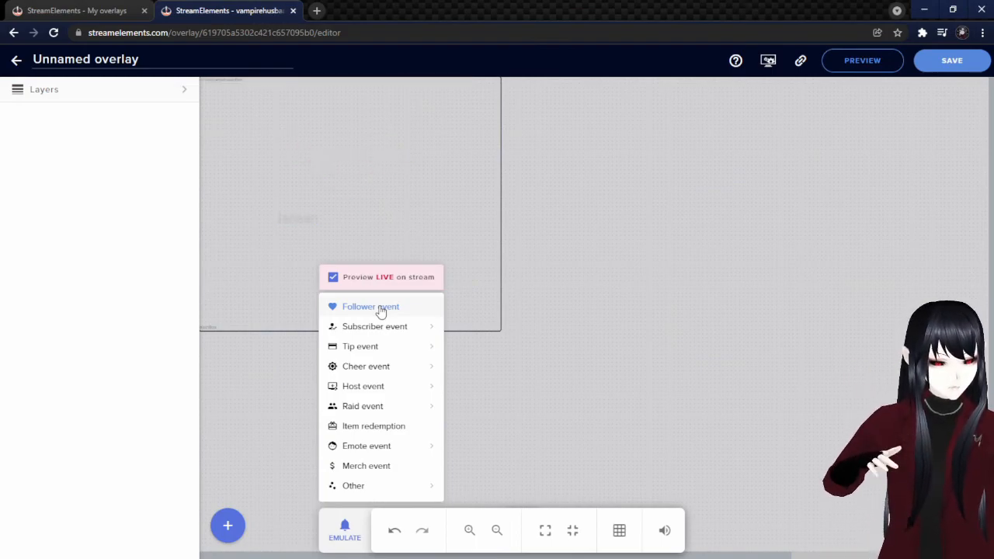
Reopen the advanced settings of AlertBox 1's follower alert at its layout options.
left_click(53, 97)
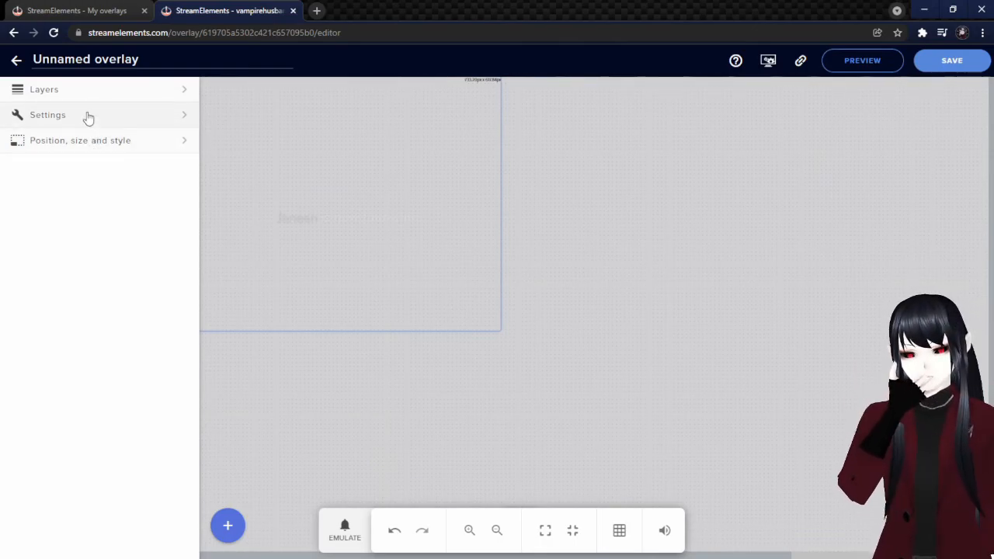
left_click(190, 91)
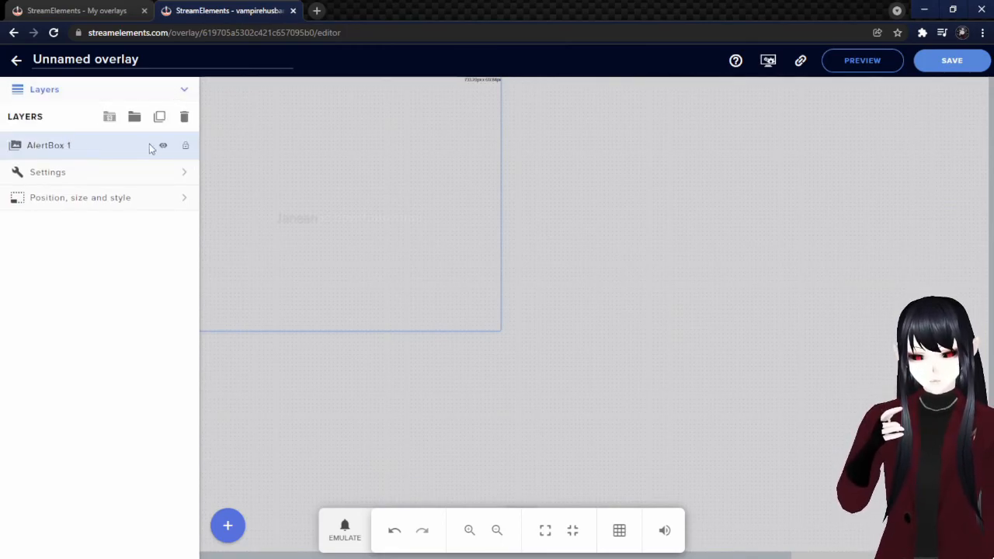
left_click(67, 174)
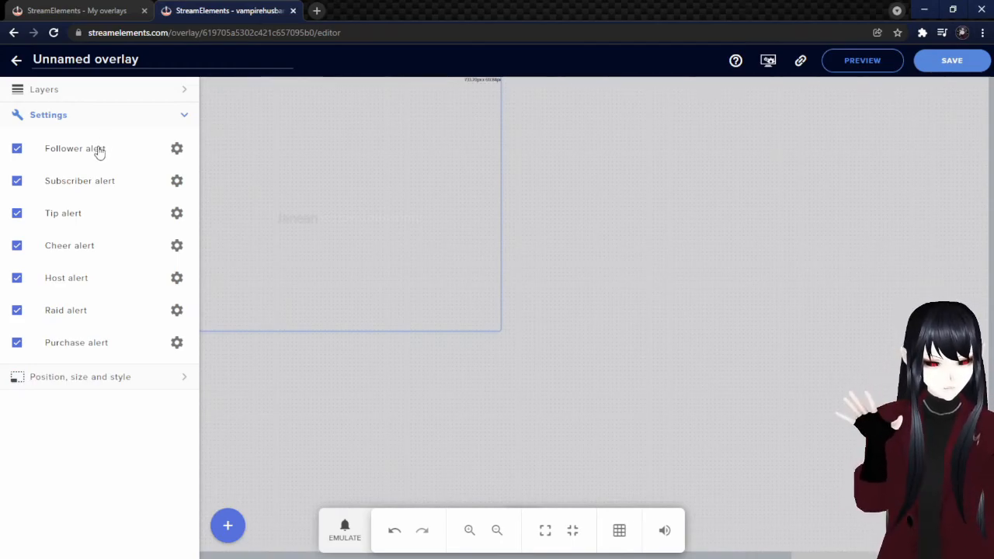
left_click(177, 151)
scroll(140, 275, "down", 3)
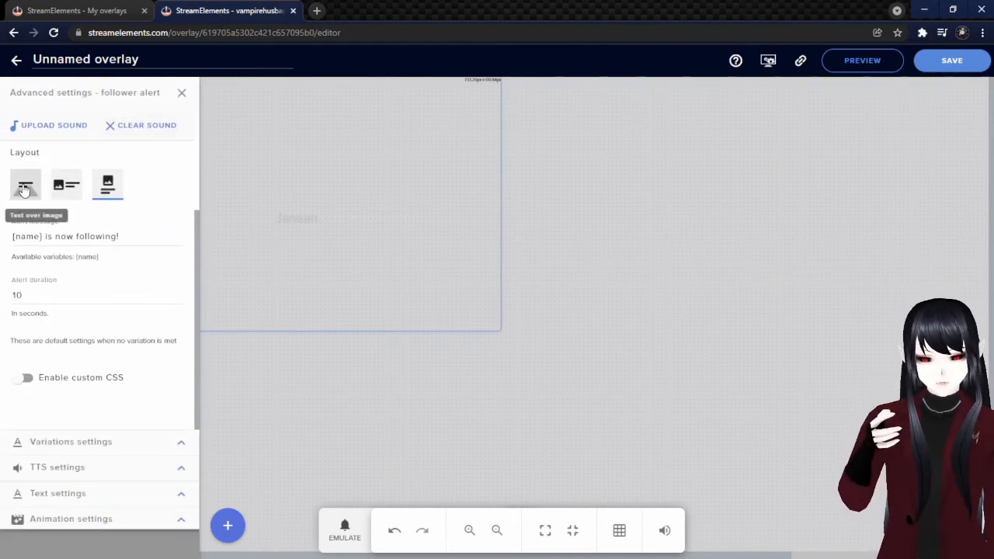
Try the text-over-image and row layouts on the follower alert, and switch back to the layout with text below the image.
left_click(107, 186)
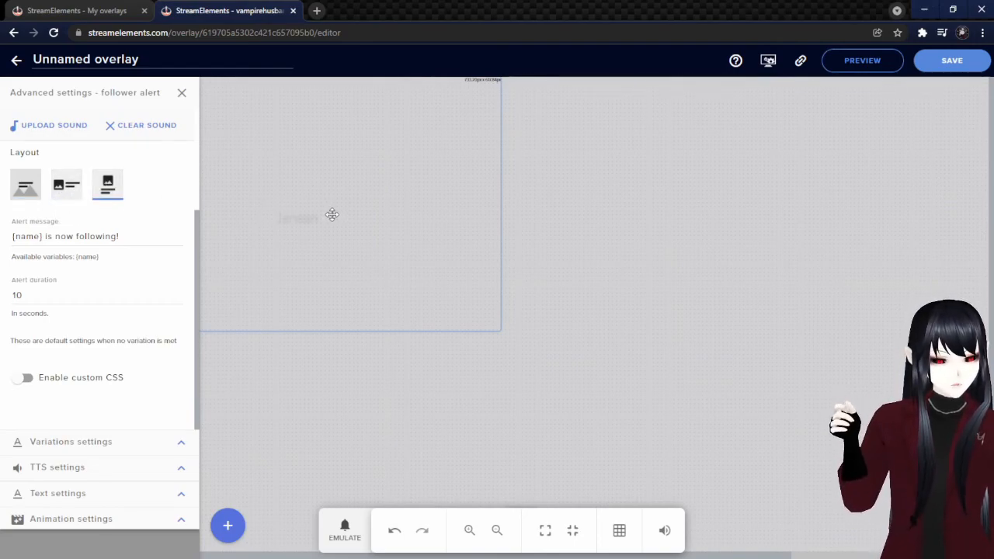
left_click(37, 190)
left_click(73, 188)
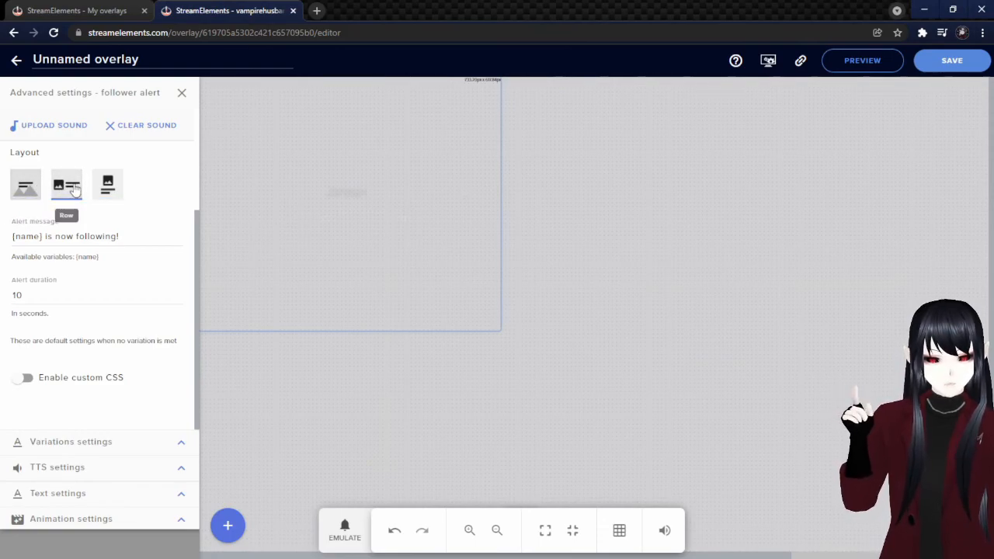
left_click(118, 186)
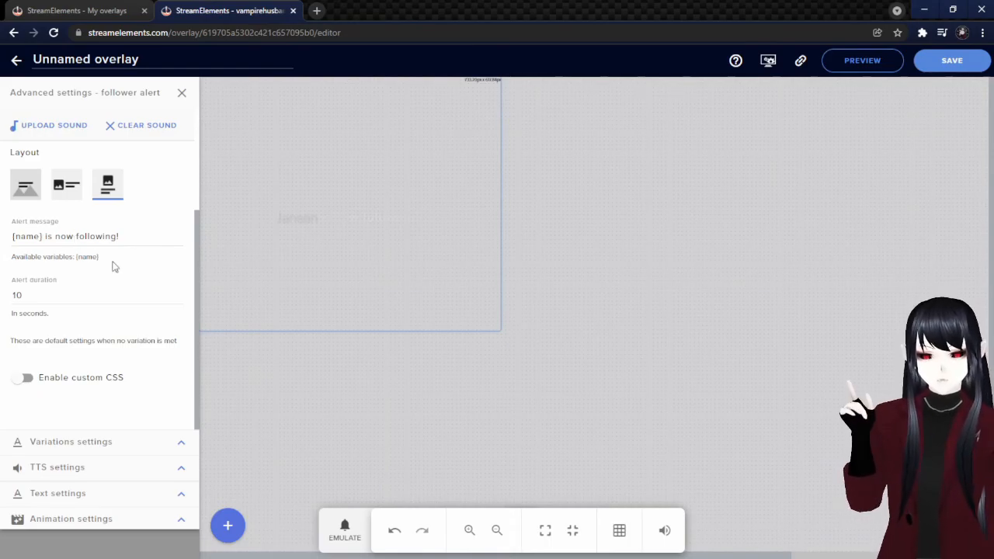
Enable custom CSS for the follower alert, keeping its message and duration as they are.
left_click(48, 236)
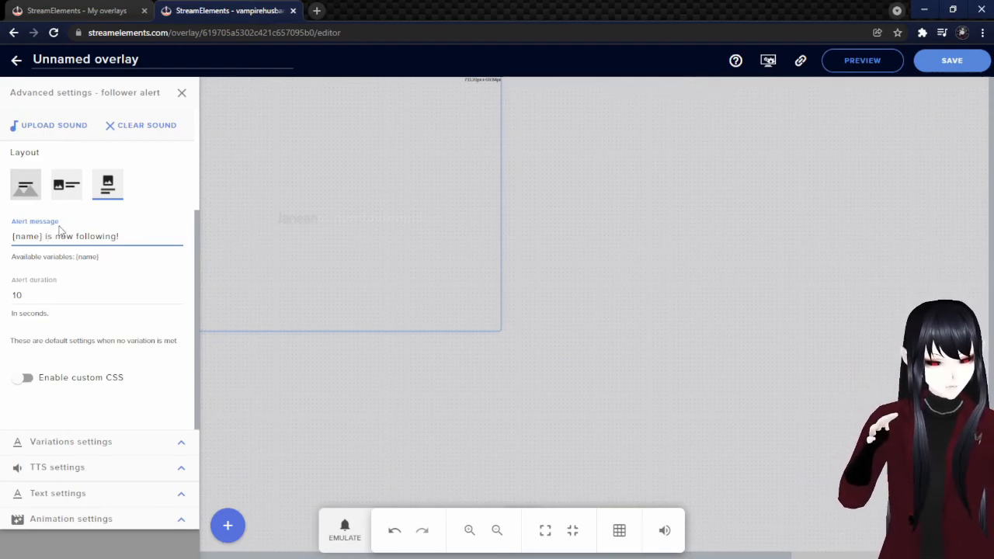
left_click(50, 295)
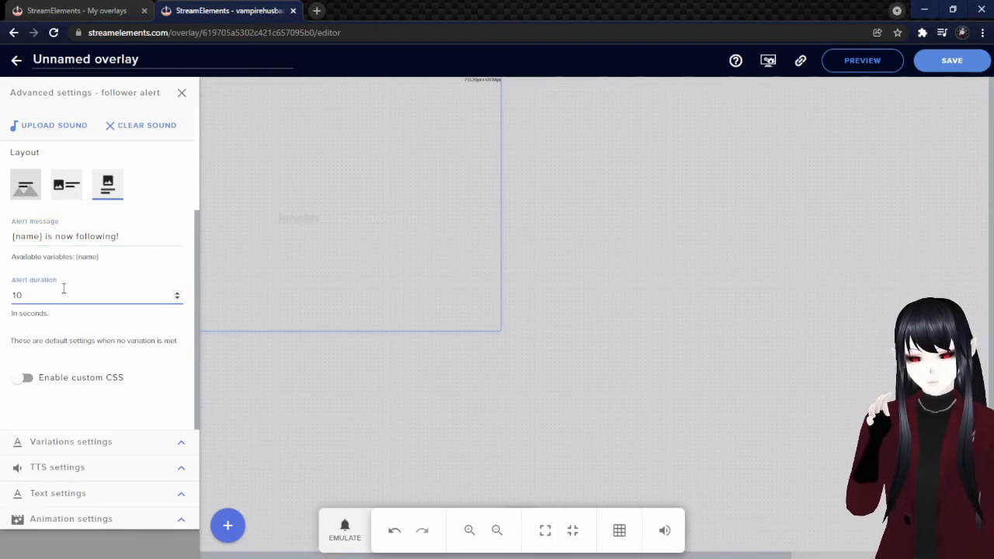
left_click(22, 377)
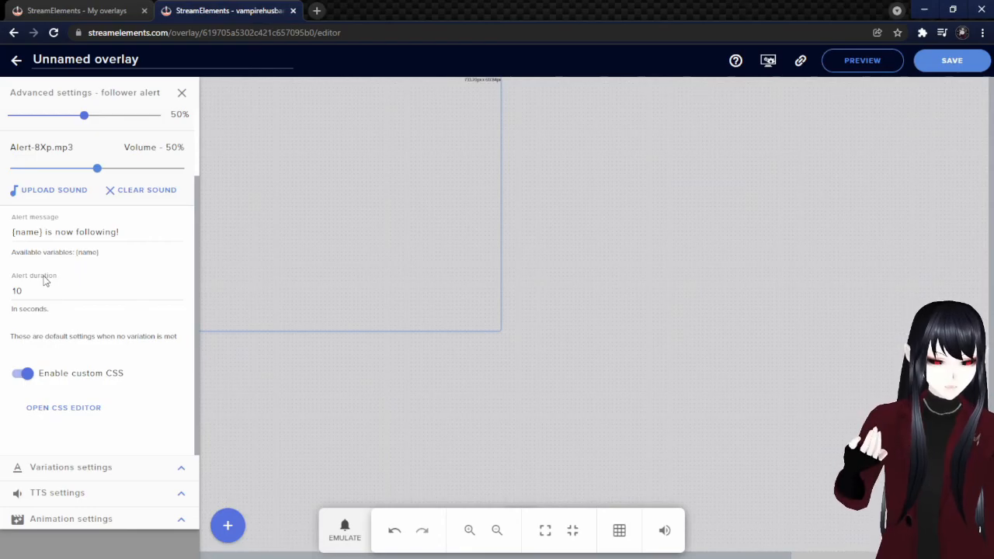
Examine the settings of a new follower alert variation copied from AlertBox 1 / follower, and discard the variation.
left_click(103, 467)
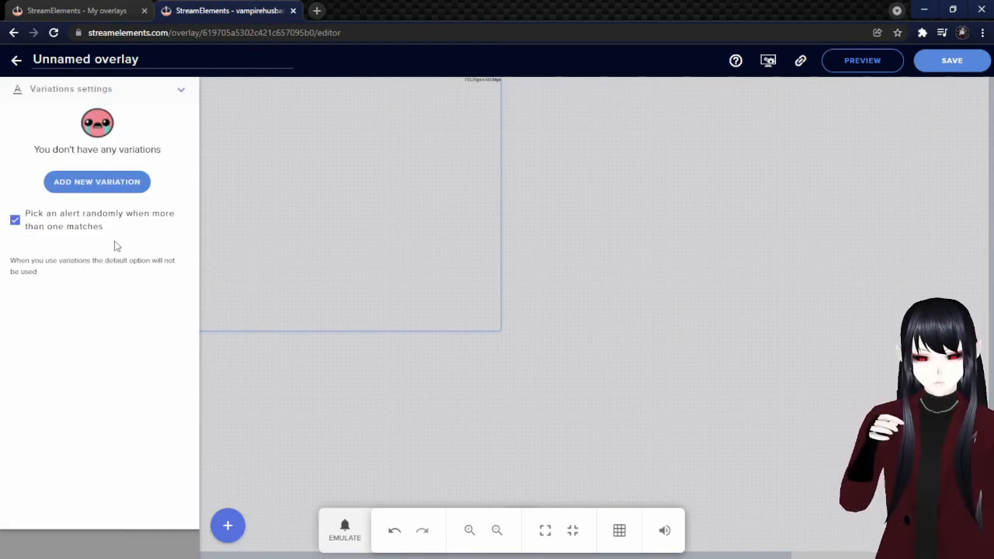
left_click(87, 187)
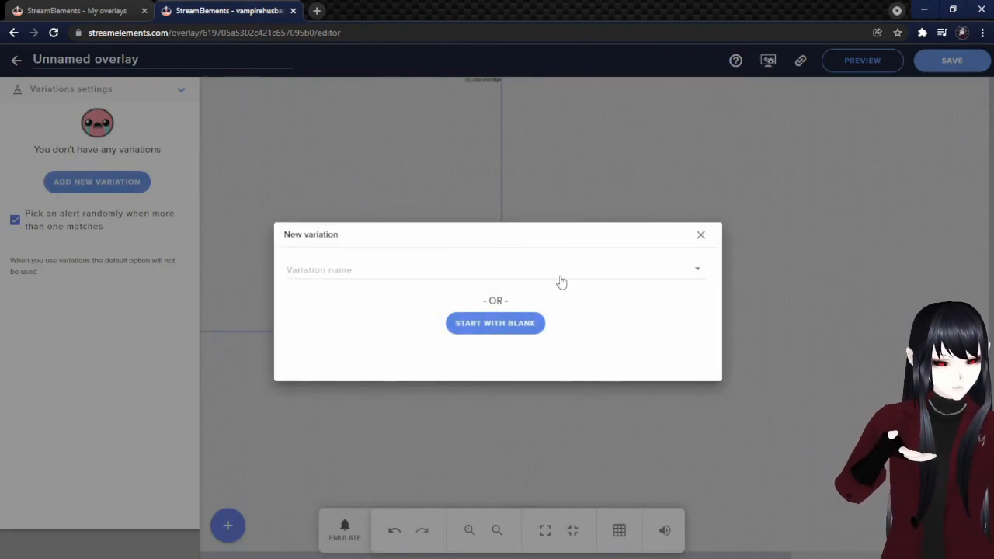
left_click(671, 283)
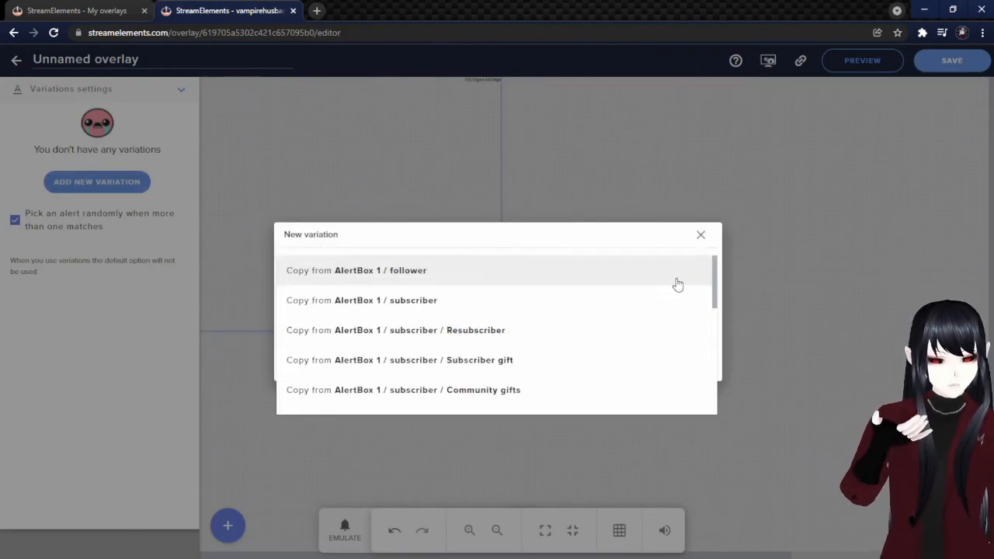
left_click(407, 276)
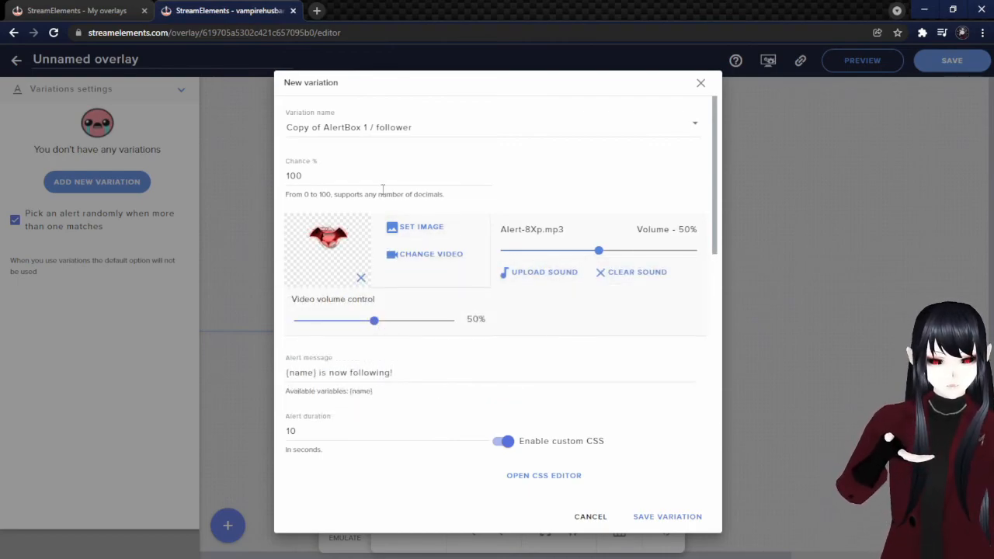
scroll(386, 398, "down", 2)
scroll(386, 399, "down", 3)
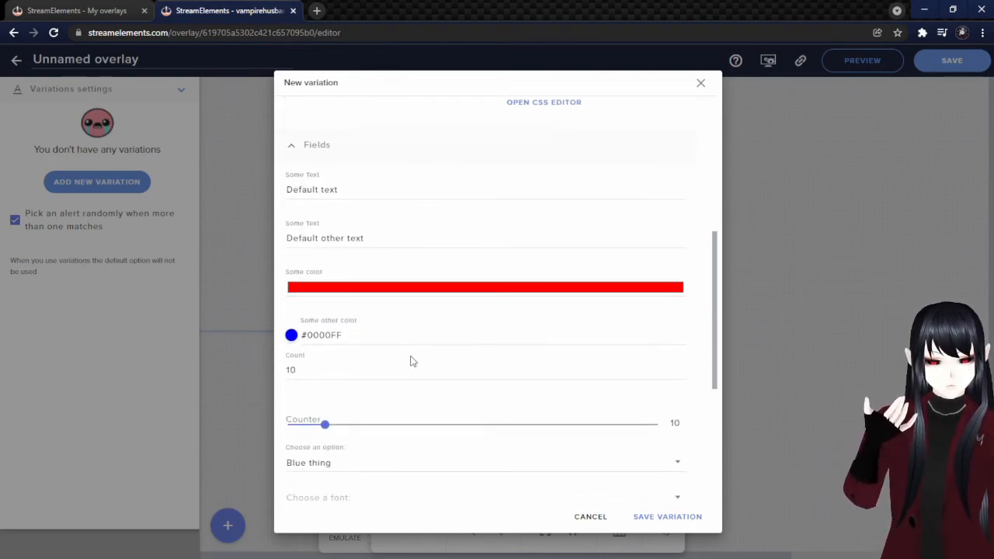
scroll(381, 326, "down", 6)
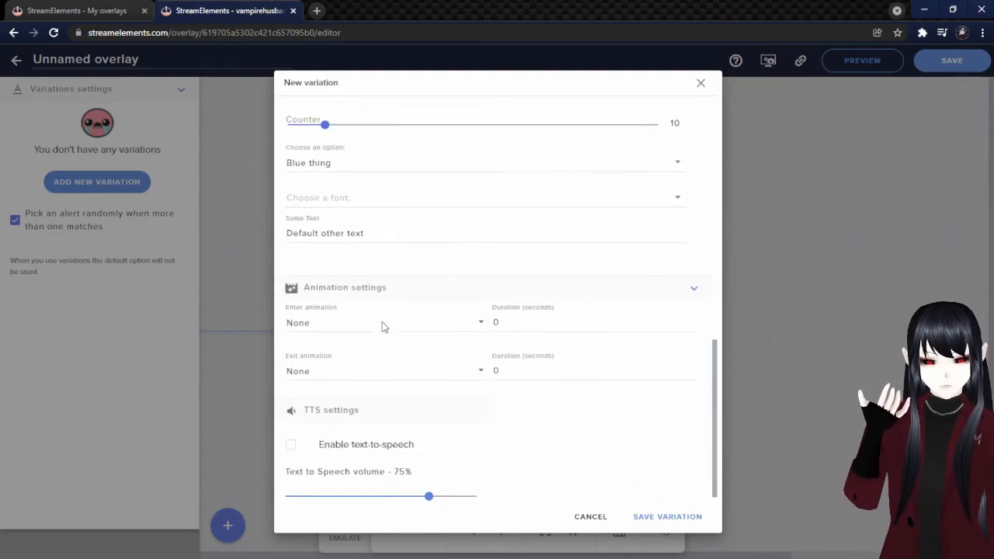
scroll(381, 326, "up", 4)
scroll(382, 326, "down", 4)
left_click(293, 417)
scroll(337, 406, "up", 10)
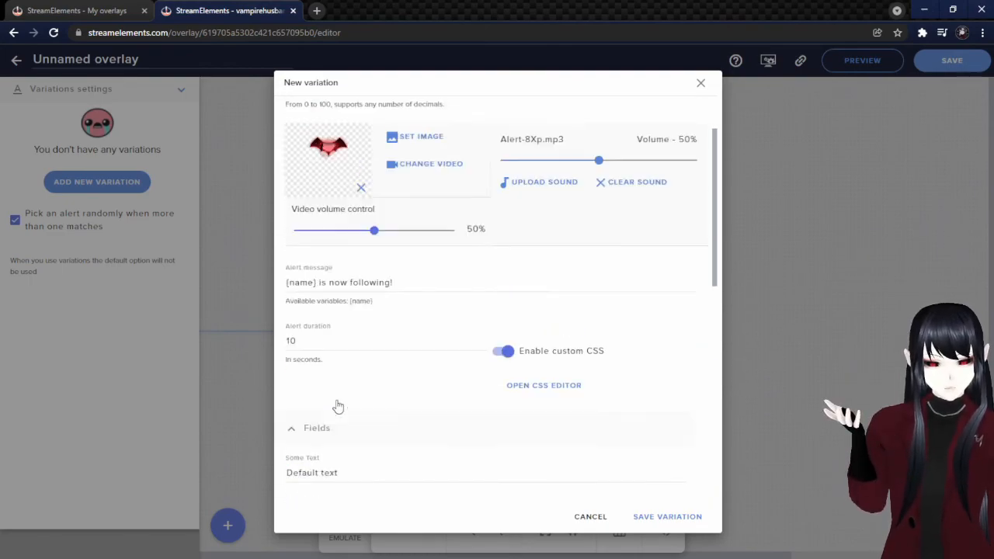
scroll(626, 289, "down", 2)
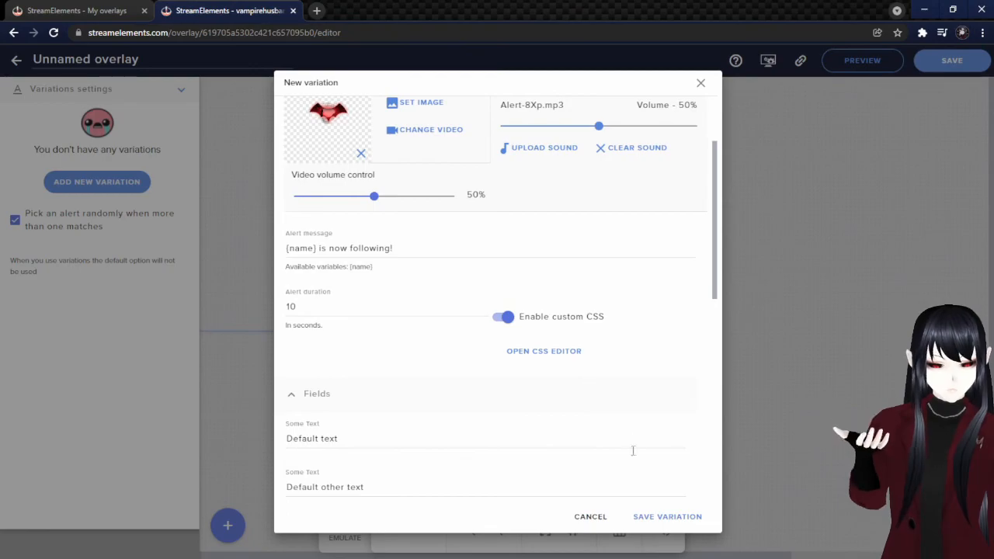
left_click(592, 514)
left_click(182, 91)
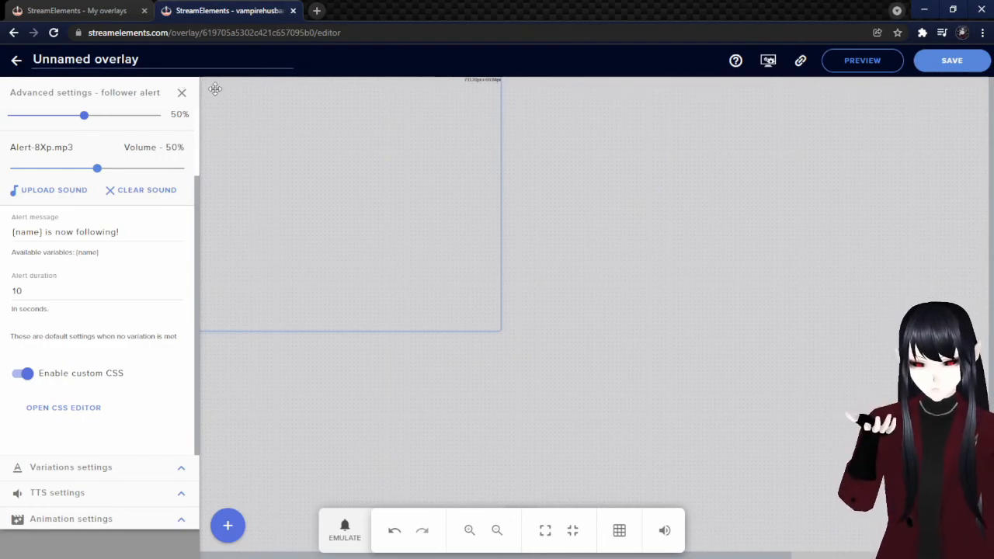
Enable text-to-speech for the follower alert and browse the available voices.
scroll(120, 266, "down", 5)
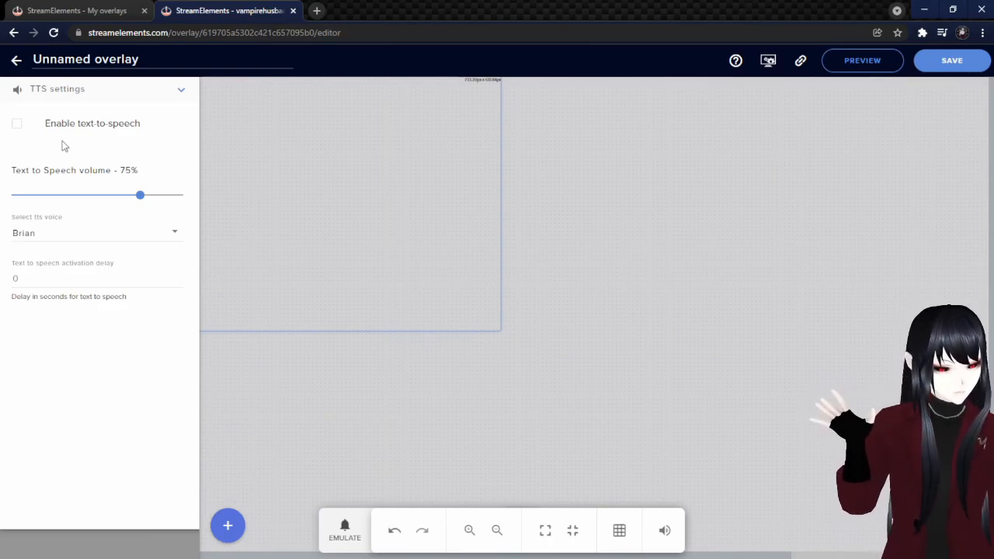
left_click(21, 129)
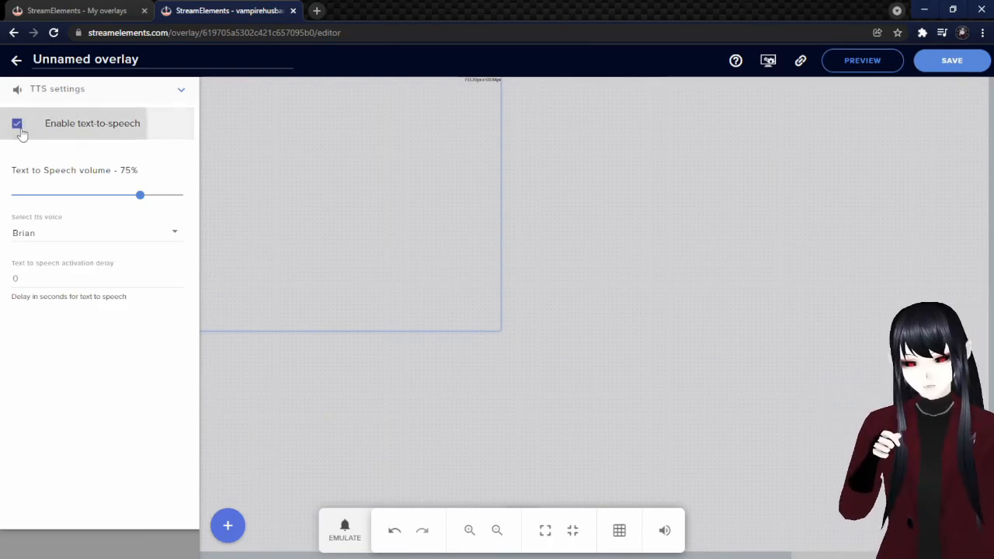
left_click(133, 241)
scroll(111, 210, "down", 5)
scroll(111, 214, "down", 10)
scroll(110, 221, "up", 18)
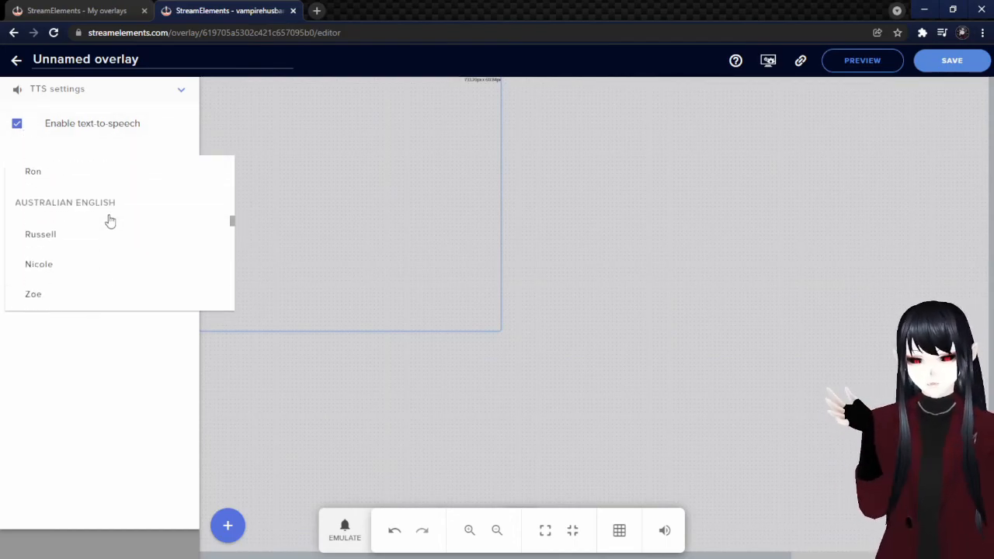
Set the follower alert's text-to-speech activation delay to 0.07 seconds, keeping the Brian voice.
left_click(134, 282)
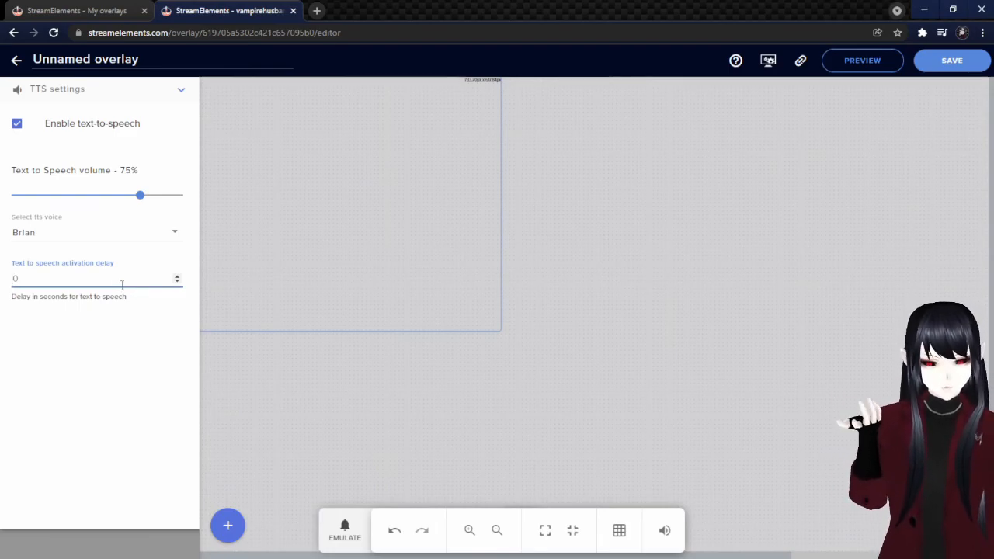
left_click(178, 276)
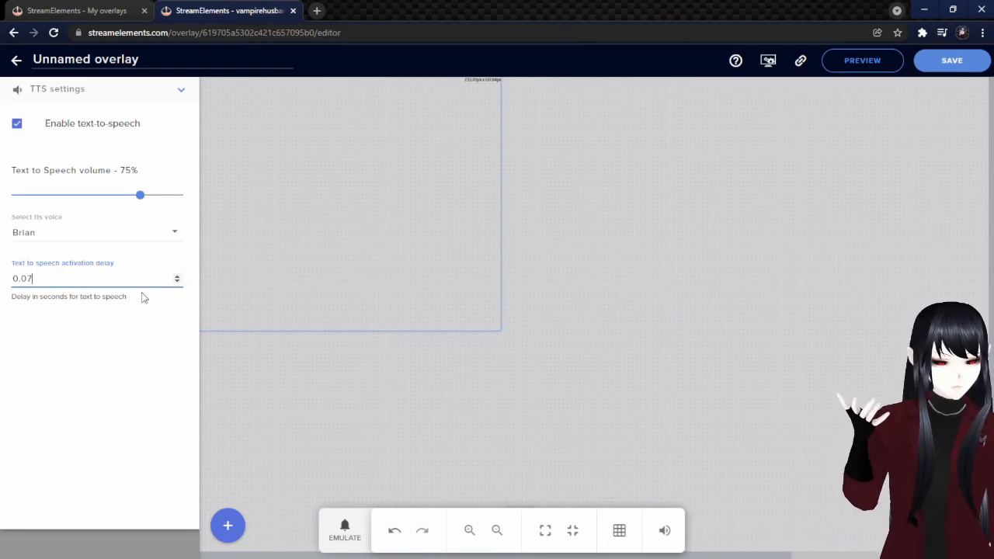
left_click(191, 92)
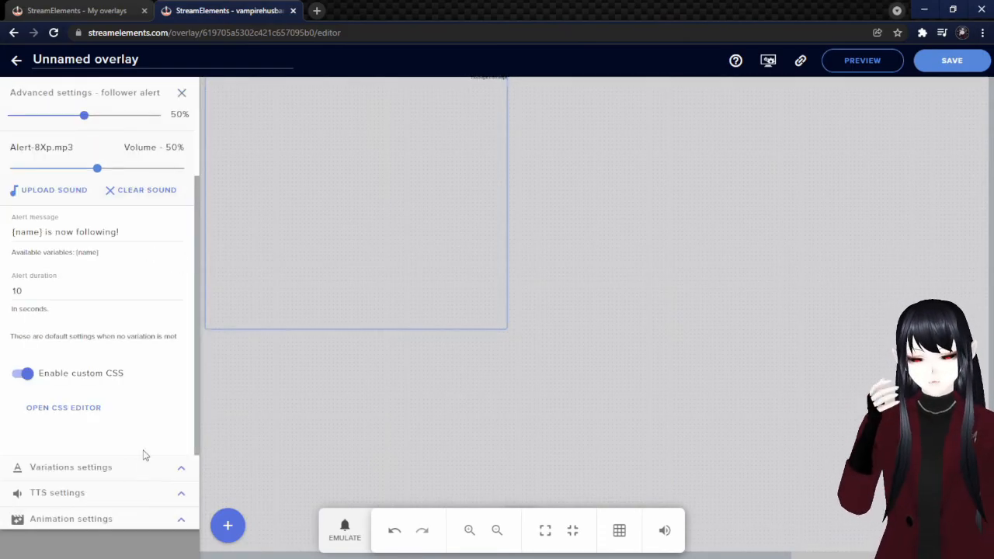
Browse the enter animations offered in the follower alert's animation settings without choosing one.
left_click(177, 519)
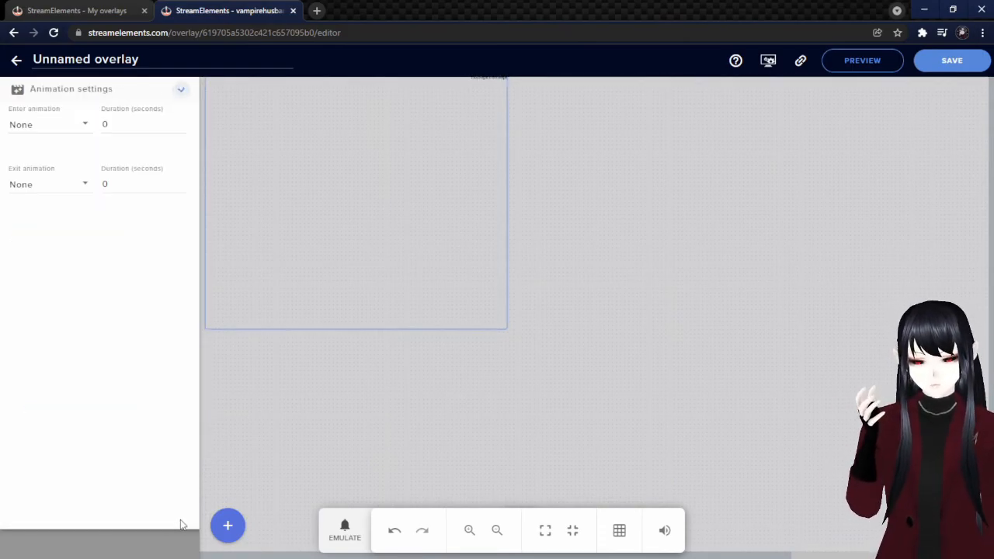
left_click(72, 127)
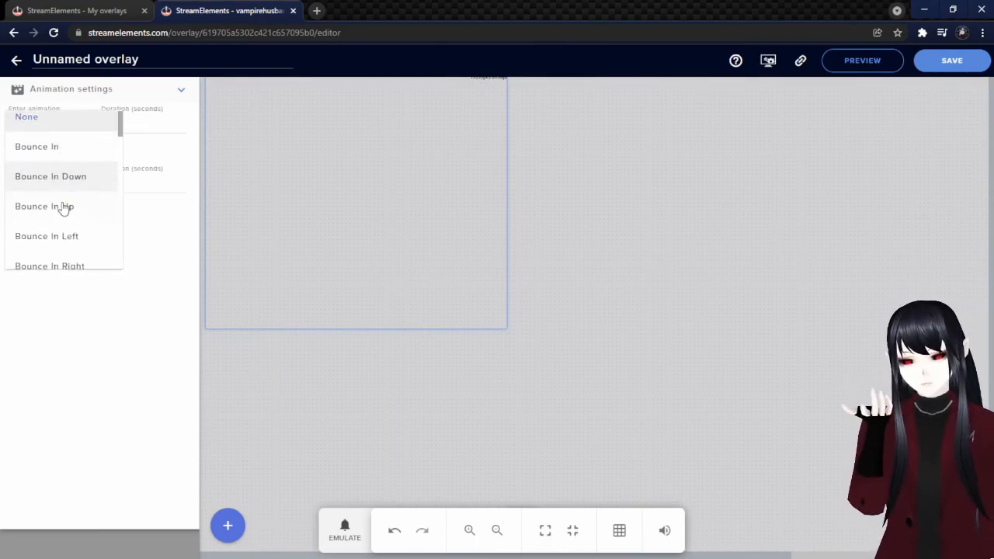
scroll(65, 205, "down", 3)
scroll(62, 210, "down", 6)
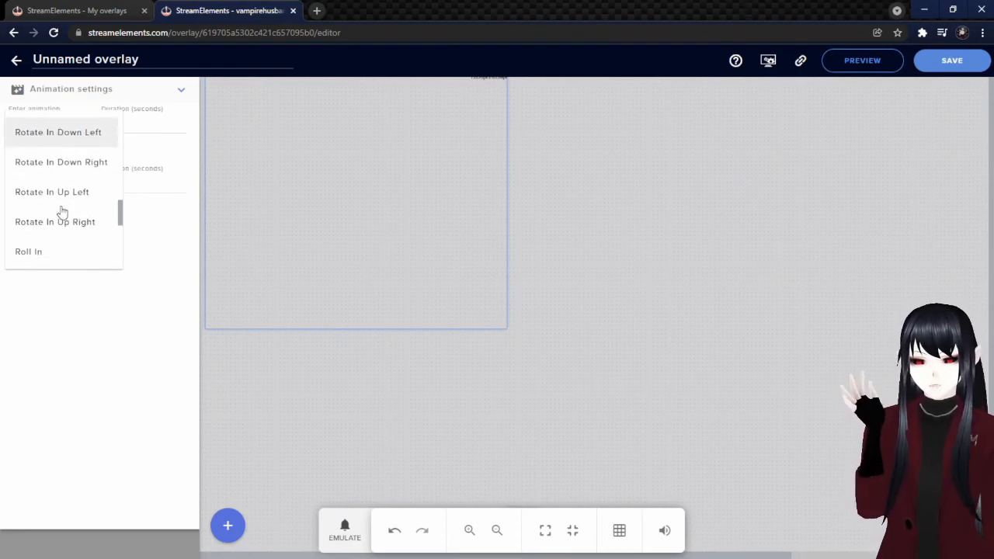
scroll(62, 225, "down", 2)
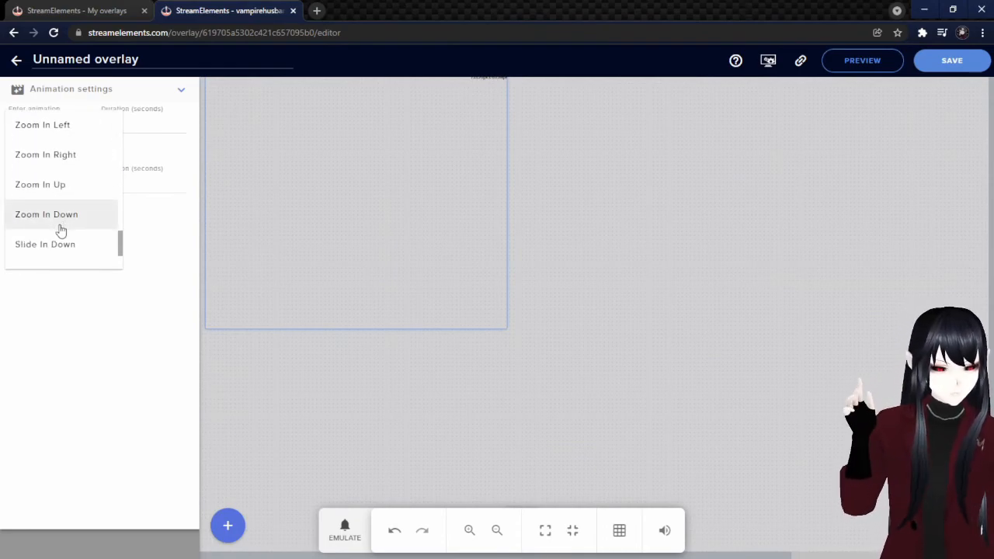
left_click(73, 125)
left_click(182, 91)
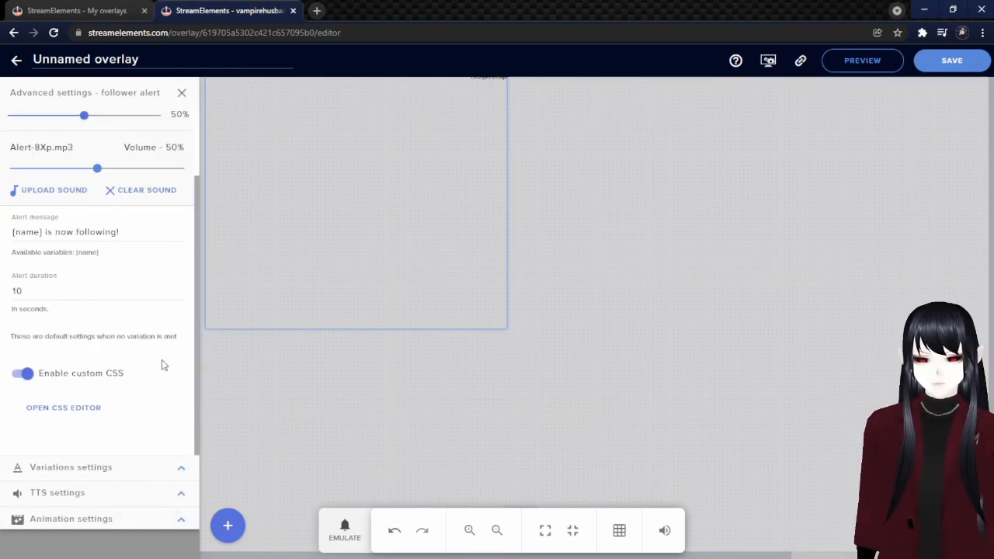
Examine the follower alert's custom fields for text, colors, counter, option and font.
scroll(93, 238, "down", 2)
scroll(86, 264, "down", 3)
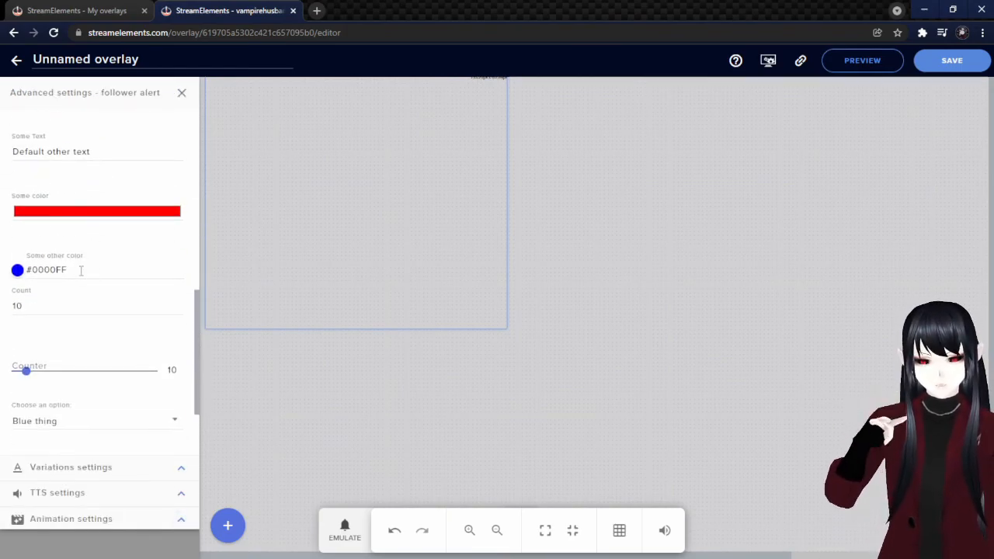
scroll(63, 276, "up", 3)
left_click(44, 293)
scroll(73, 341, "down", 2)
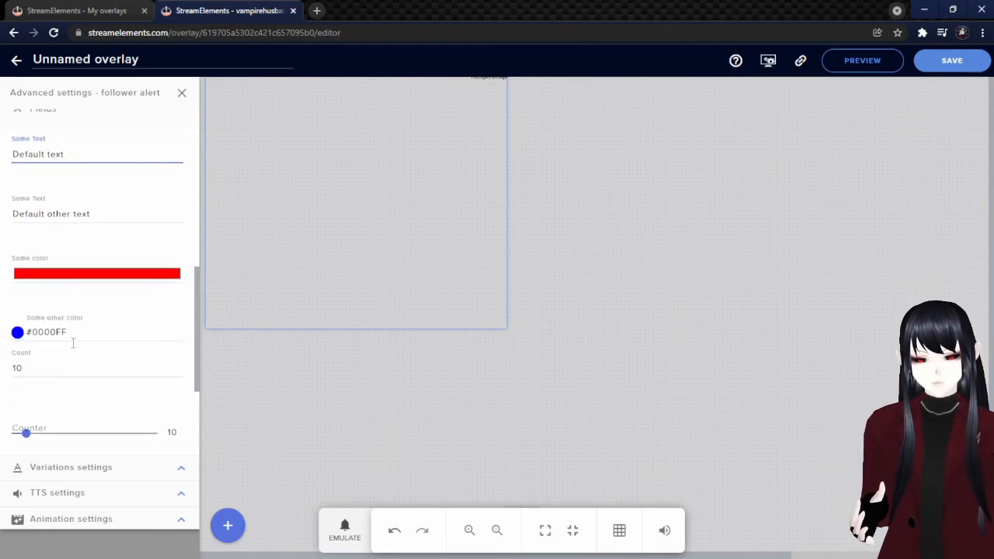
left_click(92, 281)
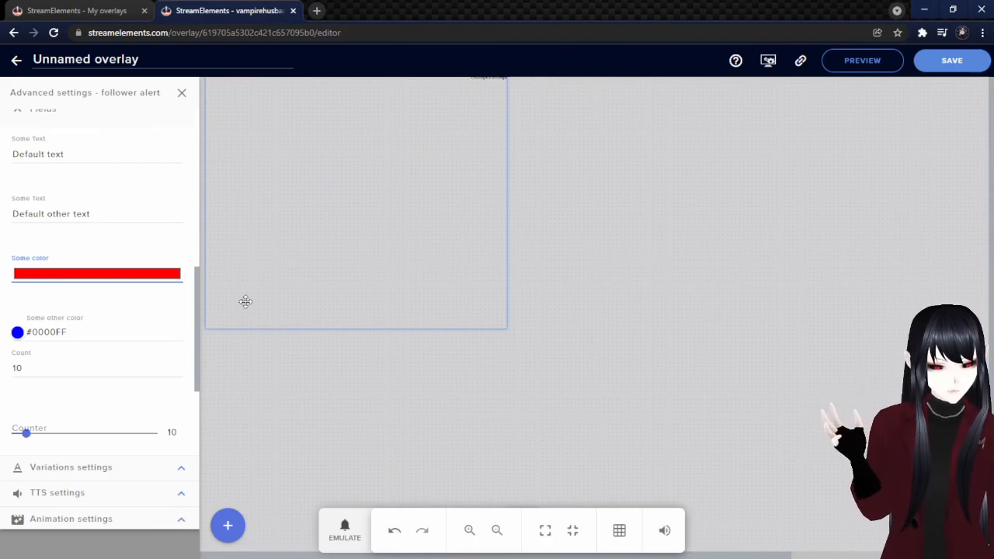
scroll(100, 379, "down", 1)
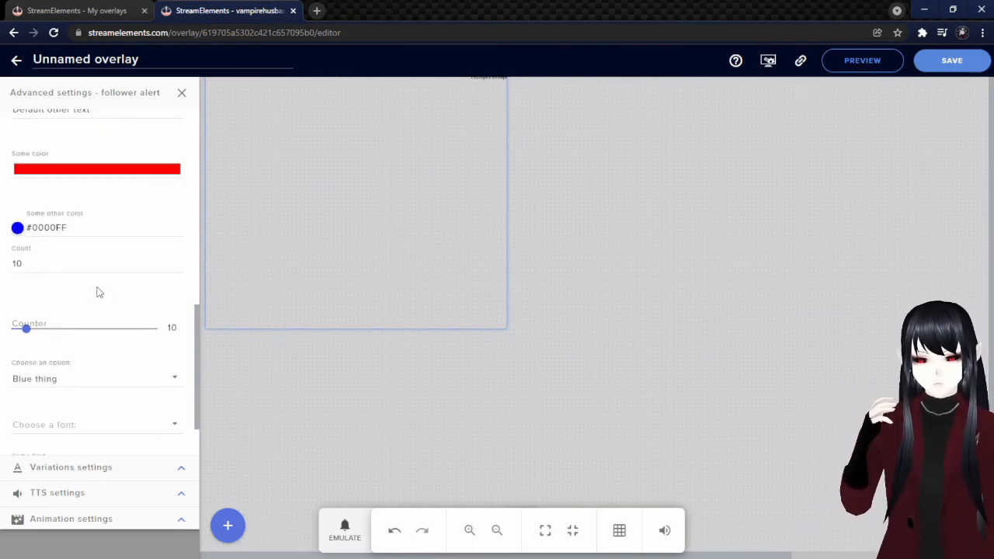
scroll(109, 389, "up", 5)
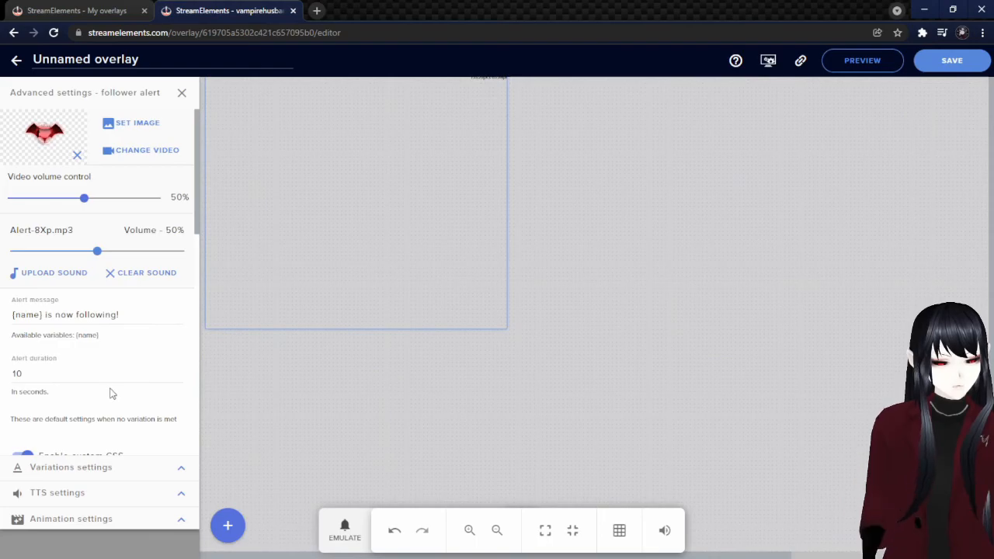
Leave the follower alert's advanced settings and enlarge the AlertBox on the canvas to about 896 by 790 px.
left_click(181, 93)
mouse_move(366, 186)
left_mouse_down()
mouse_move(457, 202)
mouse_move(533, 278)
mouse_move(451, 295)
mouse_move(581, 248)
mouse_move(375, 209)
mouse_move(364, 190)
left_mouse_up()
left_click_drag(449, 196, 451, 196)
left_click_drag(501, 332, 563, 400)
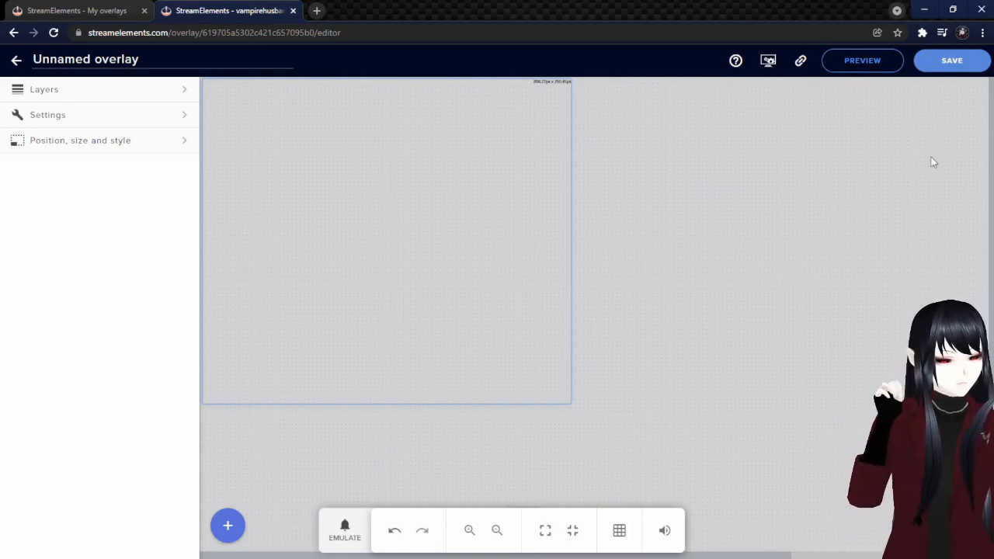
Save the overlay under the name "alerts example".
left_click(952, 62)
left_click(377, 300)
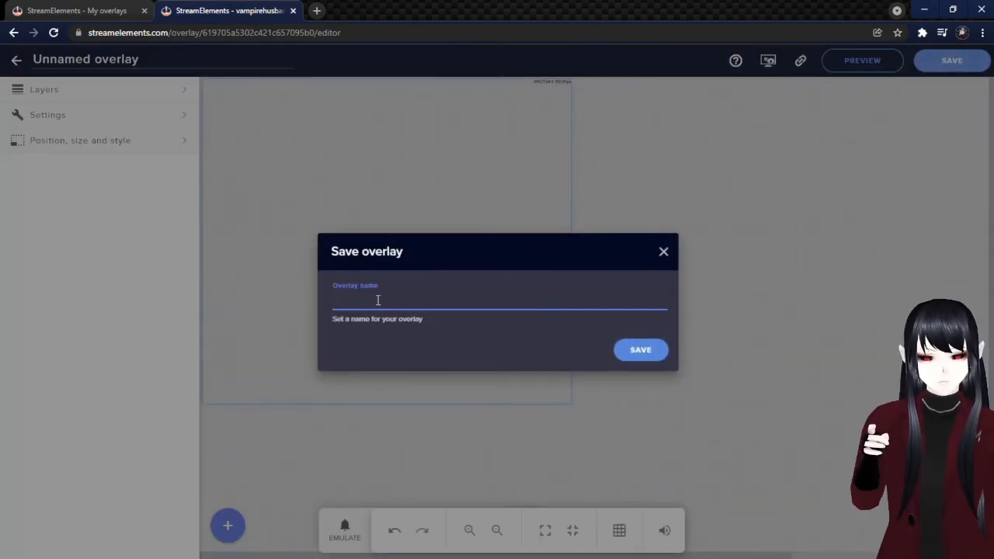
type("alet")
key("BackSpace")
type("rts example")
left_click(641, 350)
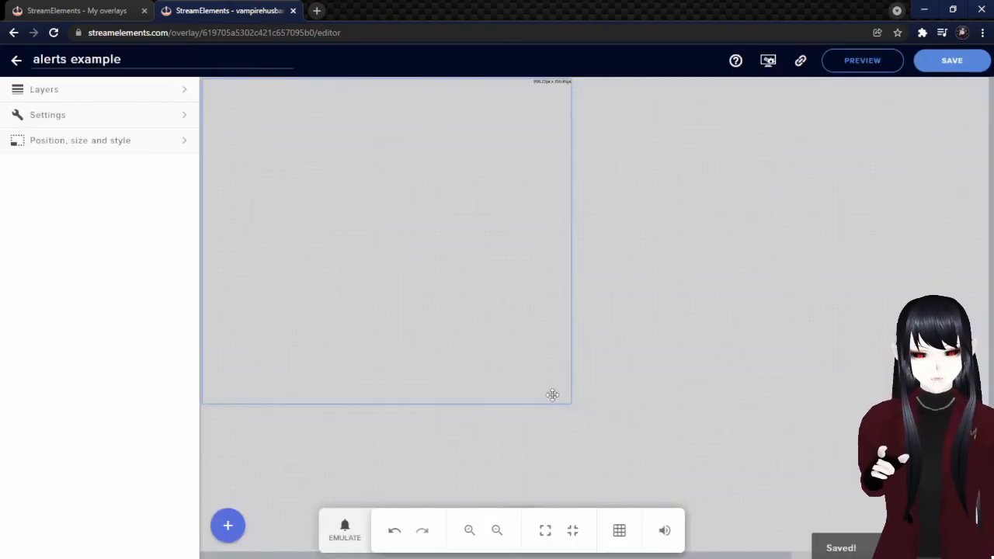
Return to the list of saved overlays and copy the URL of the "alerts example" overlay.
left_click(16, 61)
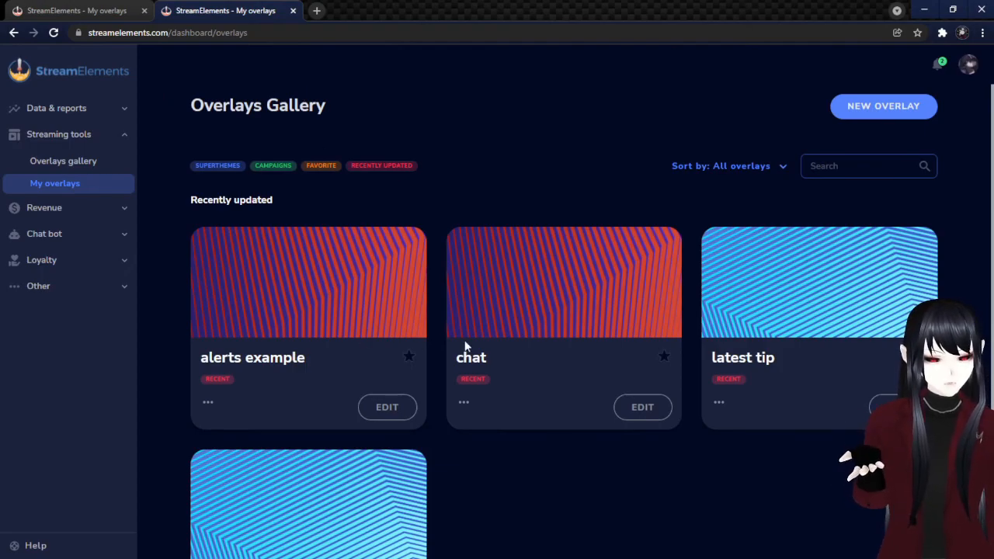
scroll(466, 344, "down", 3)
scroll(292, 383, "up", 3)
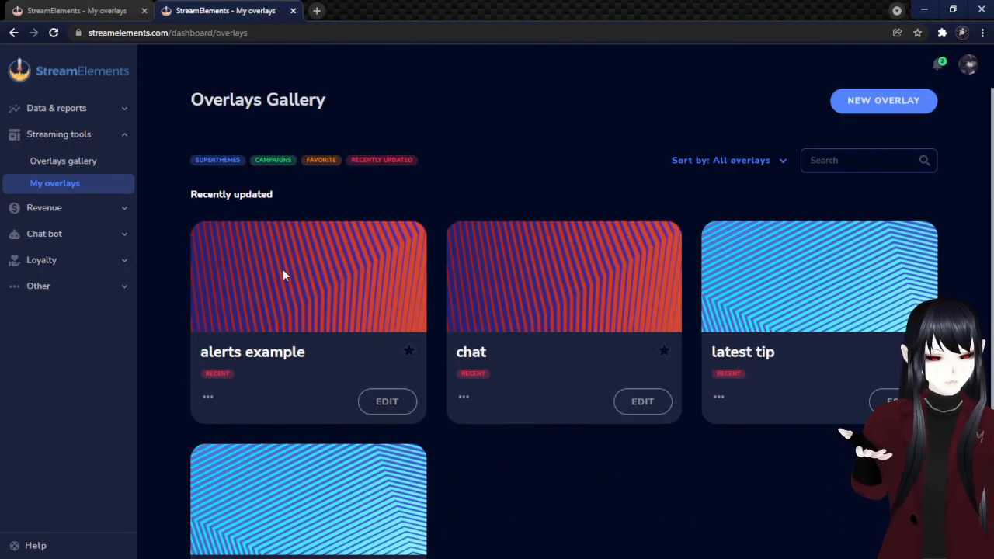
left_click(208, 398)
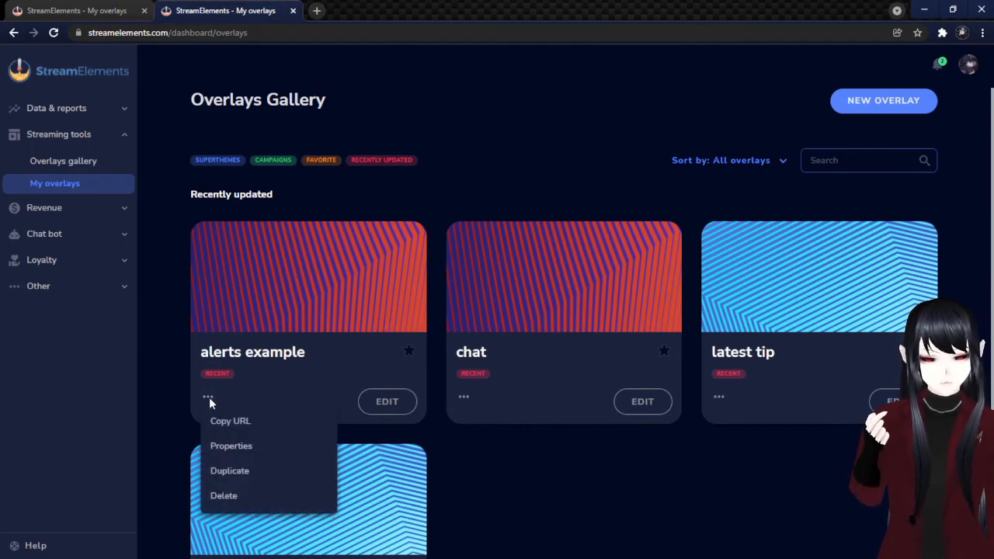
left_click(248, 428)
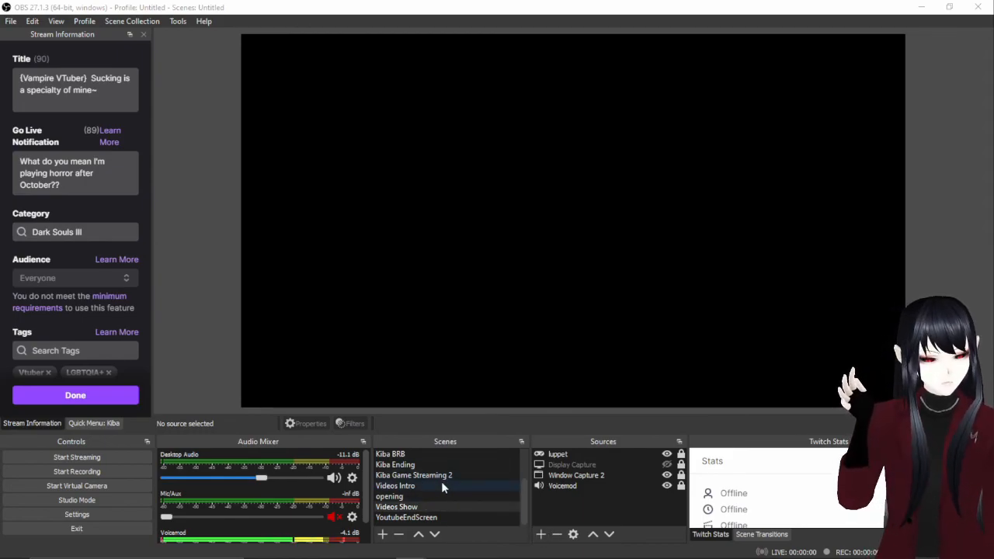
Switch to OBS and add a new browser source named "thisthing" to the Videos Show scene.
left_click(540, 535)
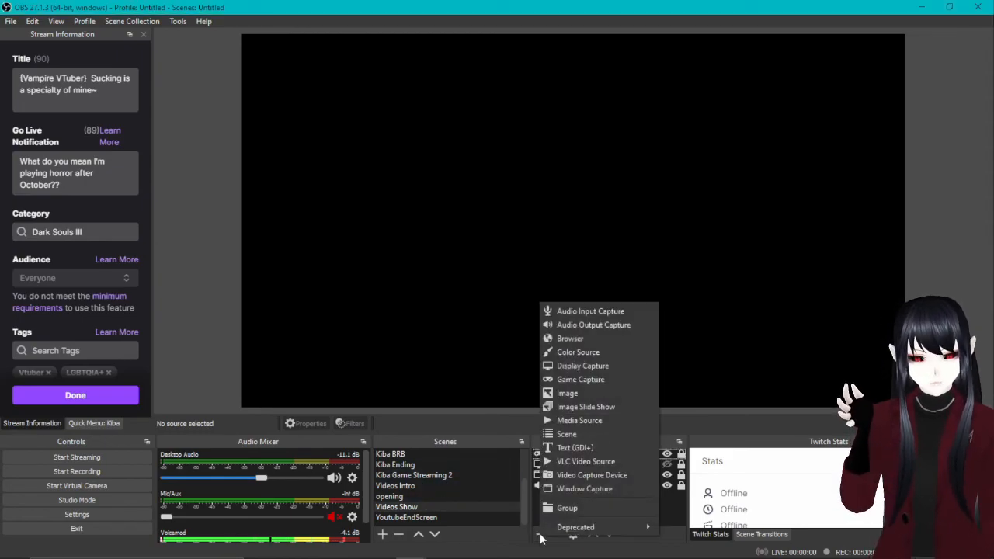
left_click(577, 337)
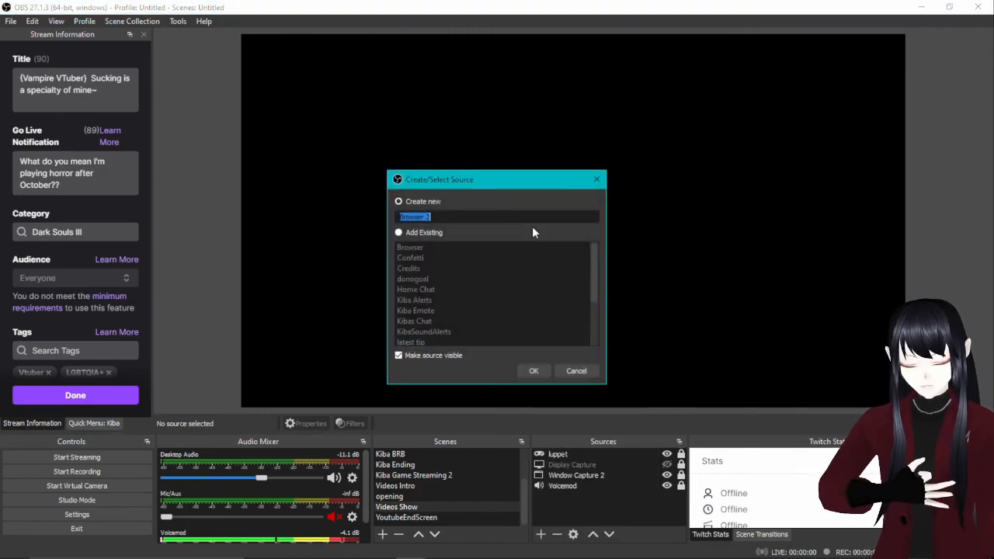
type("thisthing")
key("Return")
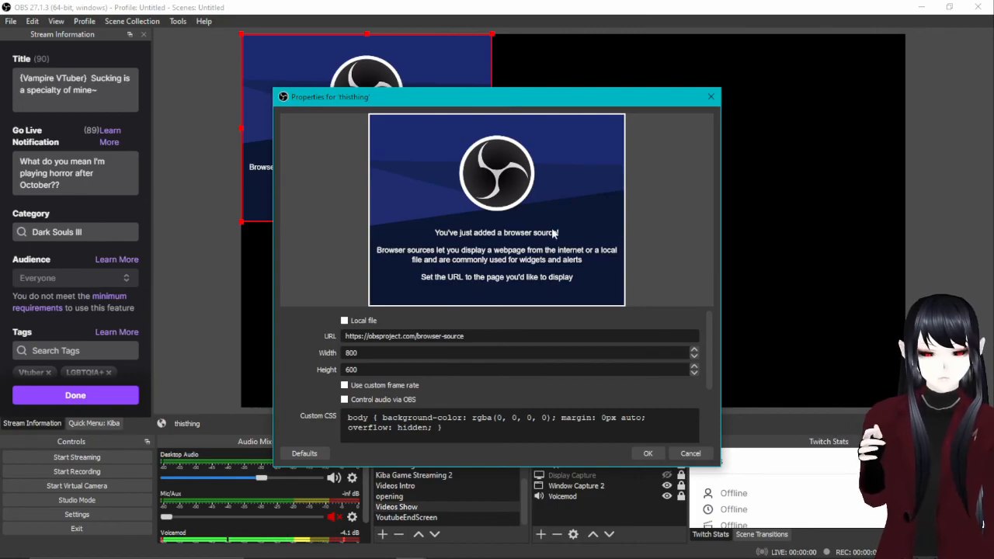
Replace the browser source's URL with the copied "alerts example" overlay URL and apply it.
left_click_drag(471, 336, 100, 314)
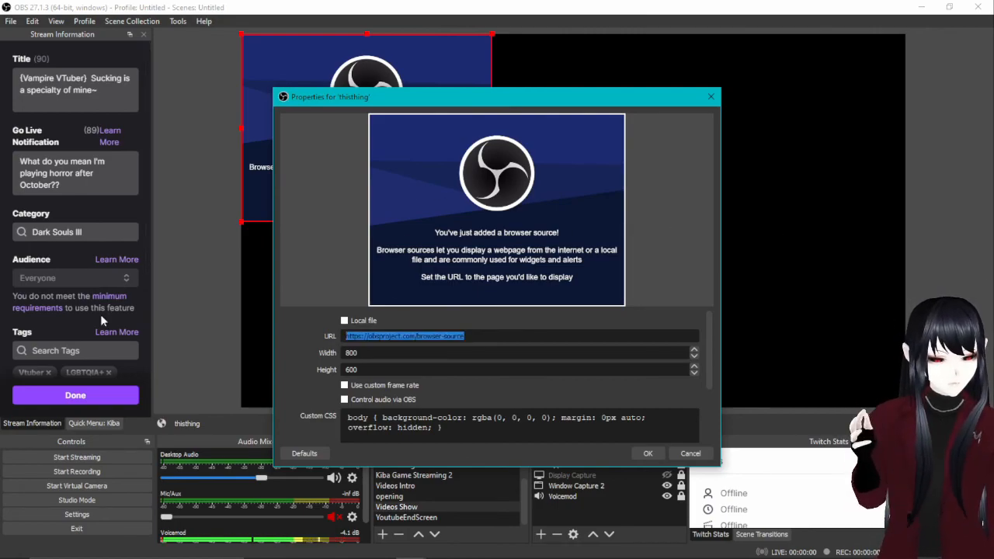
key("ctrl+v")
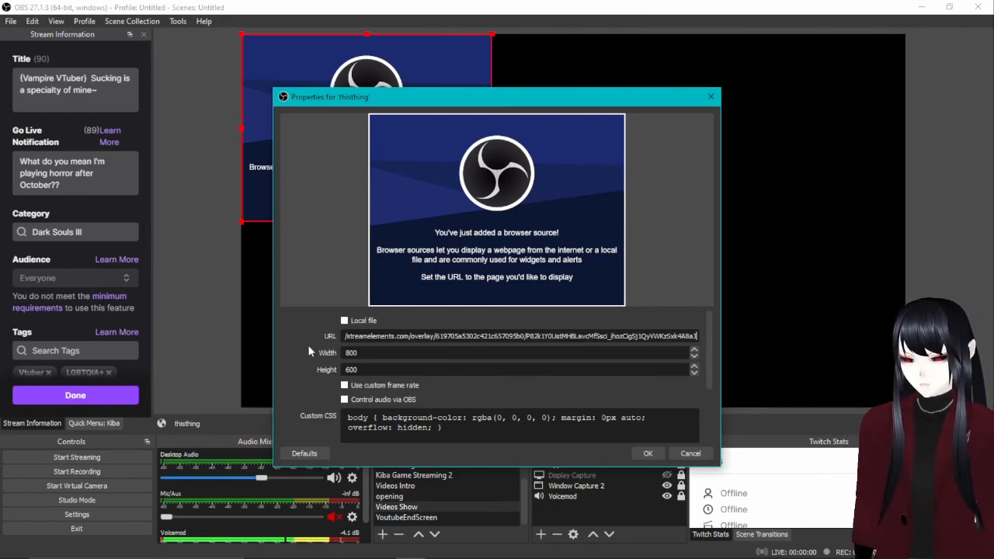
left_click(645, 454)
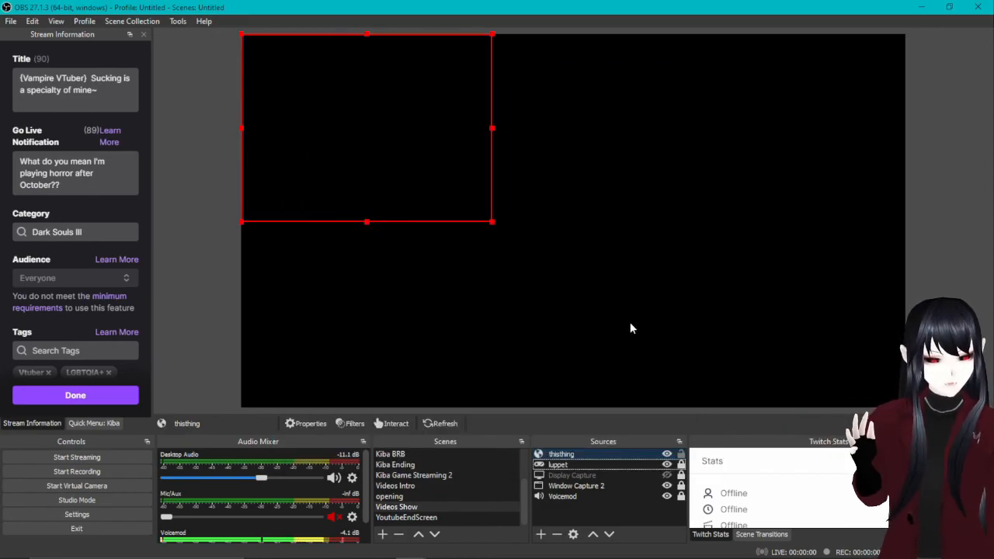
left_click_drag(251, 124, 305, 194)
left_click_drag(386, 211, 246, 115)
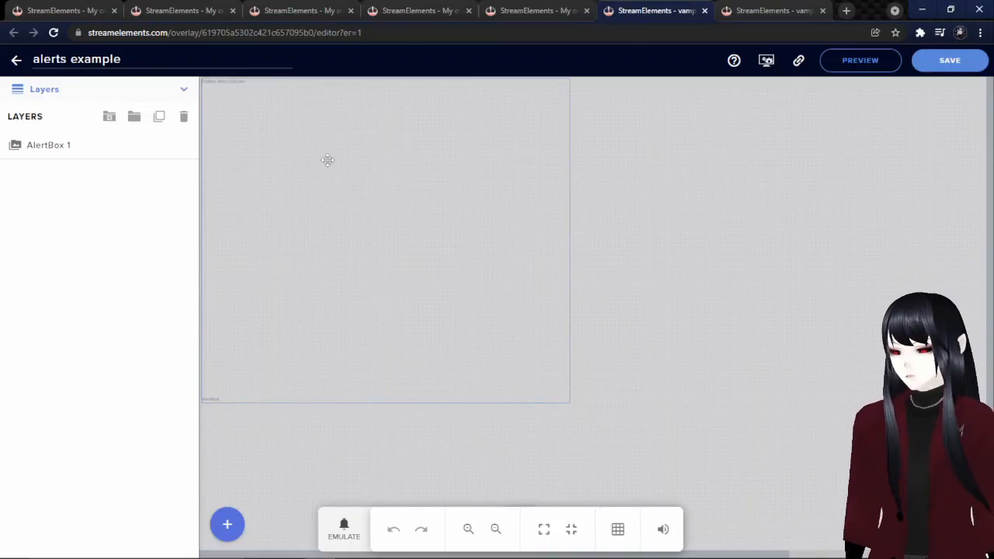
Return to the "alerts example" overlay in StreamElements, add a Merchandise Alert Box and open its merch alert settings.
left_click(31, 147)
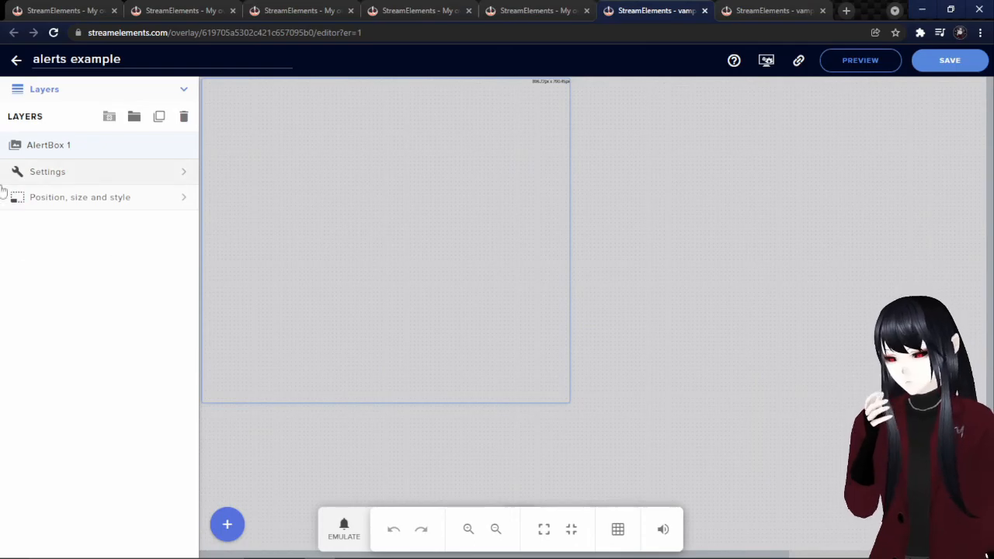
left_click(229, 534)
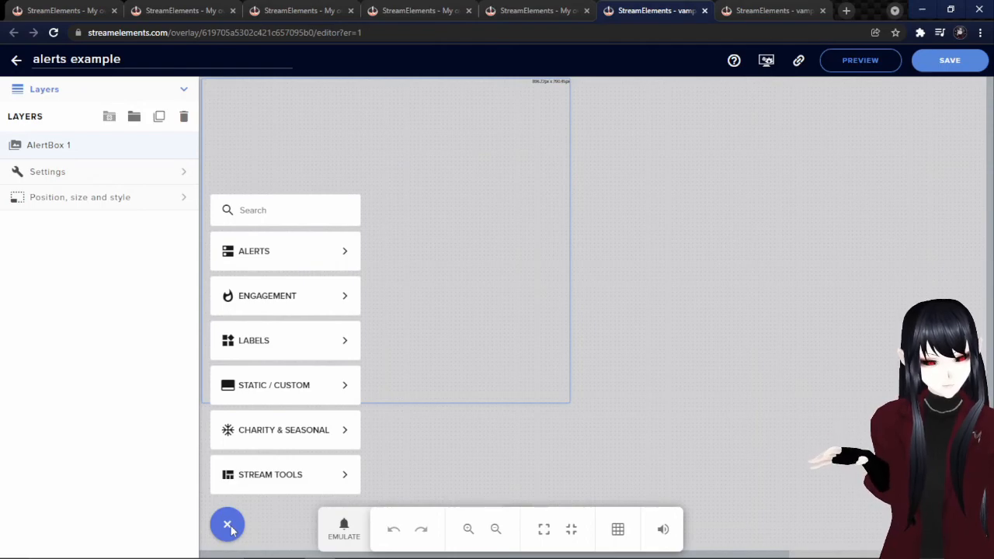
mouse_move(244, 266)
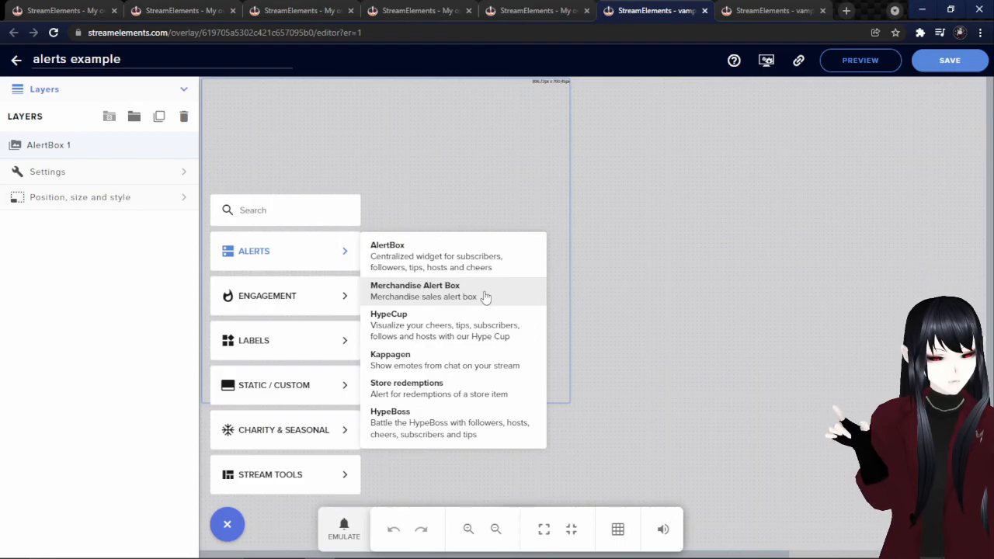
left_click(435, 290)
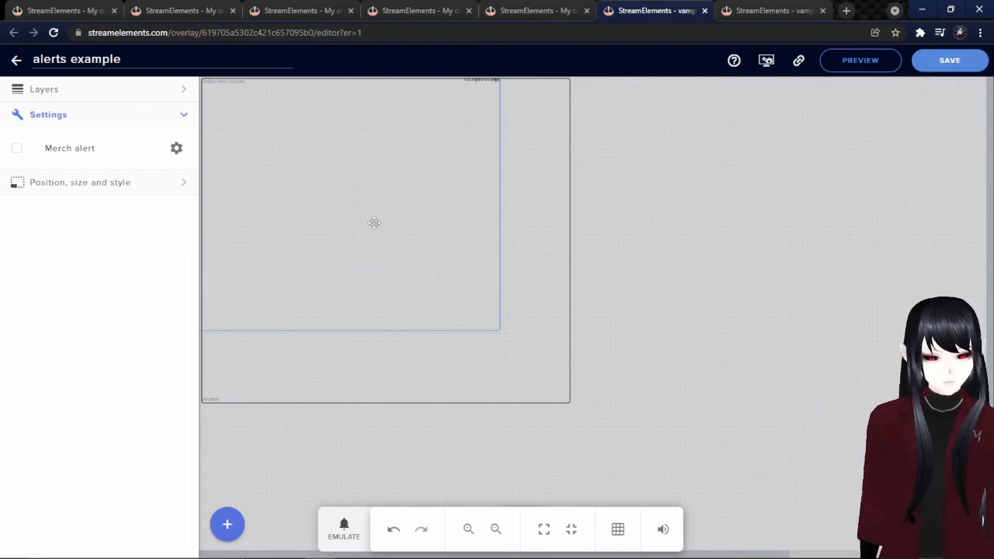
left_click(177, 148)
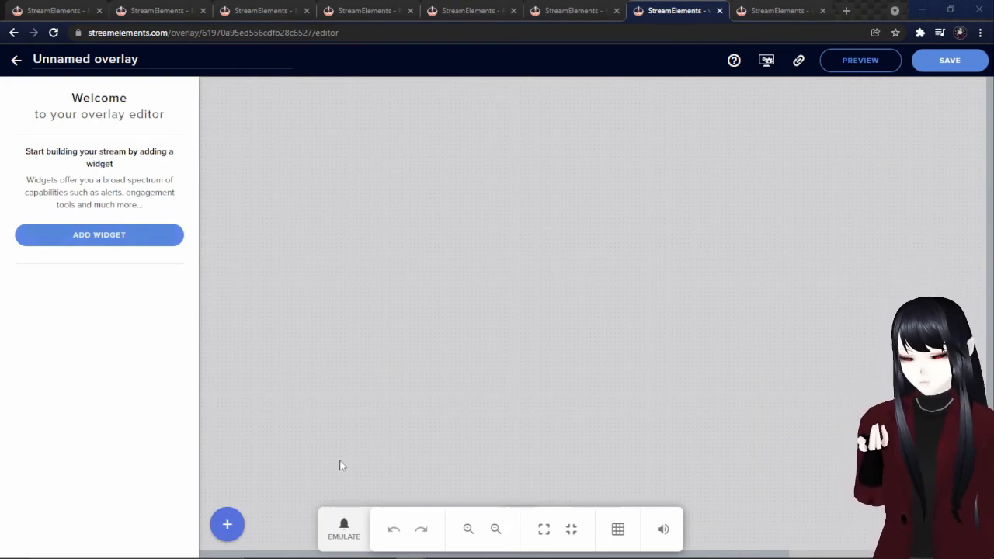
Examine the event types that can be emulated in the unnamed overlay, including tip and emote events.
left_click(344, 529)
mouse_move(394, 347)
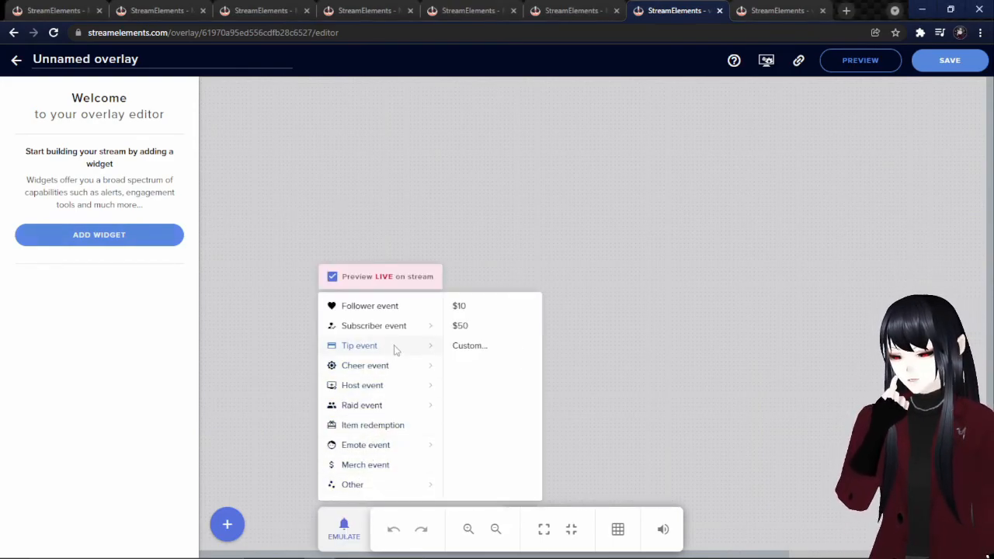
mouse_move(413, 404)
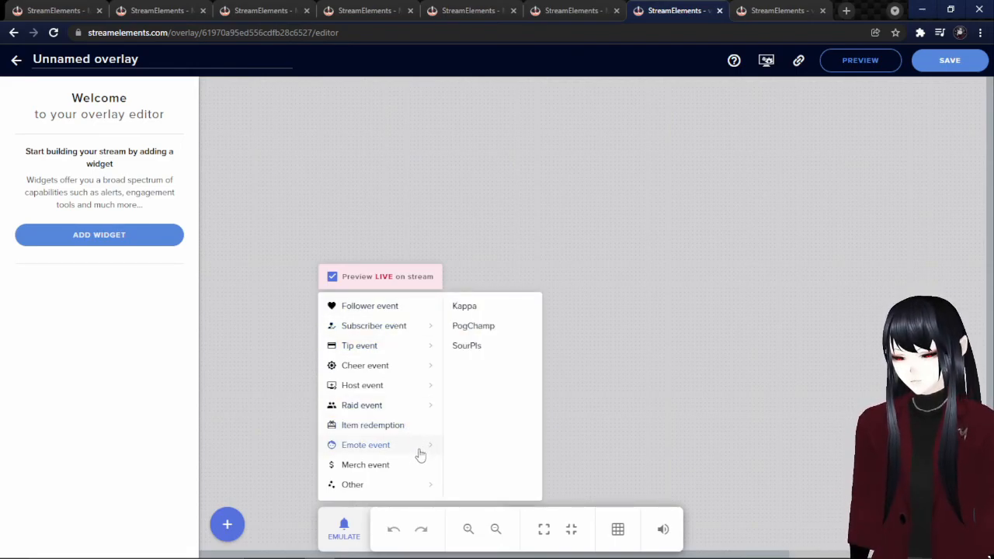
left_click(273, 461)
Add a Countdown engagement widget and place it in the upper middle of the canvas.
left_click(227, 521)
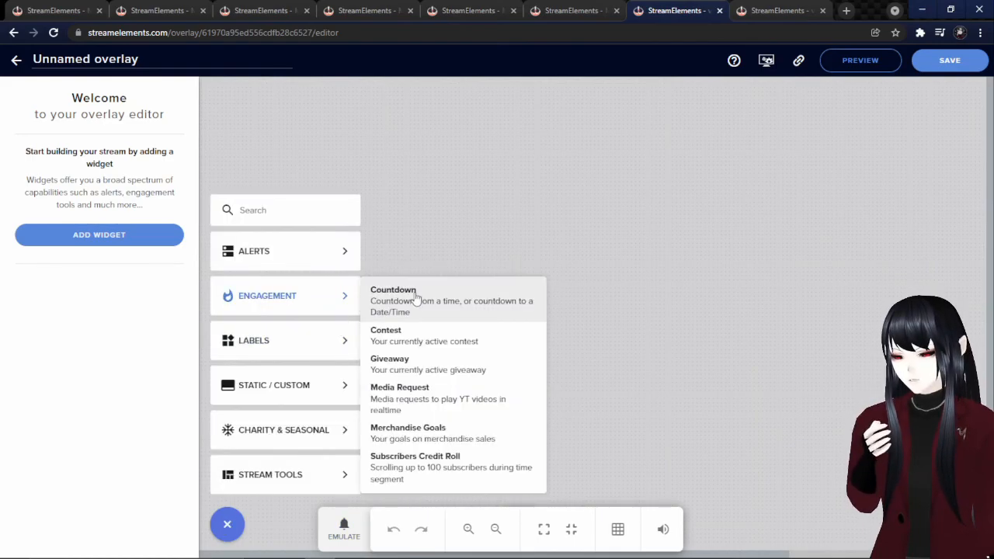
left_click(413, 296)
left_click_drag(256, 92, 444, 165)
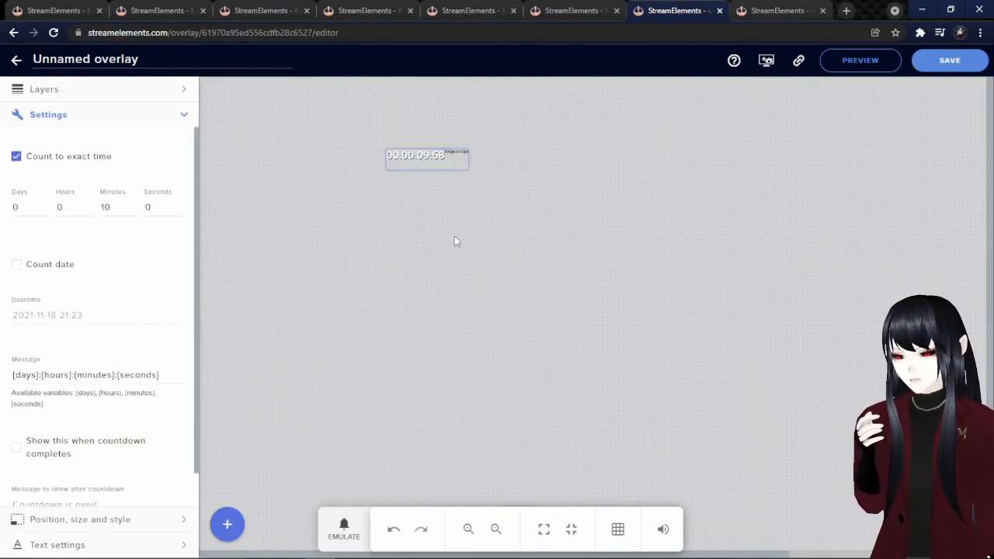
left_click_drag(423, 161, 480, 172)
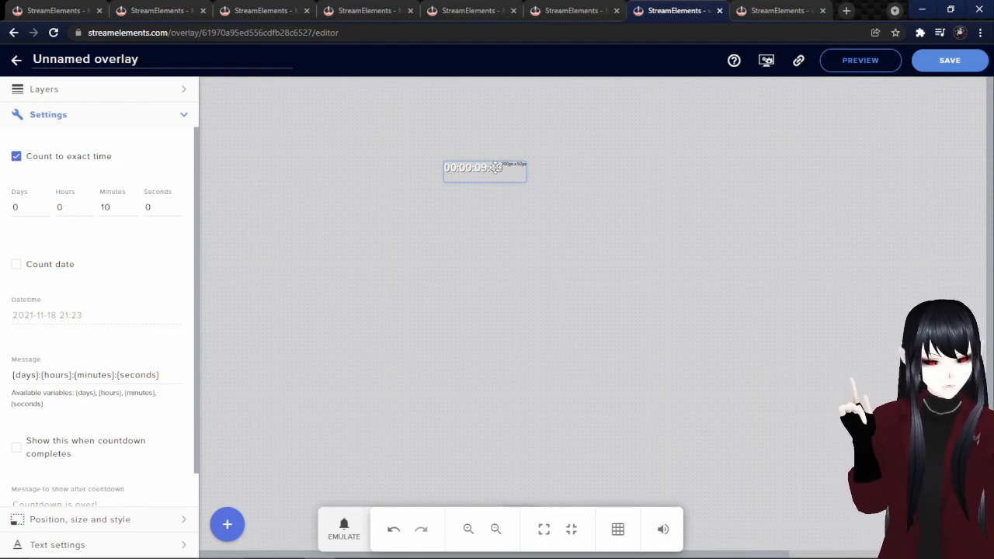
Add the subscribers' Top Gifters list label and place it below and left of the countdown.
left_click(227, 524)
mouse_move(318, 335)
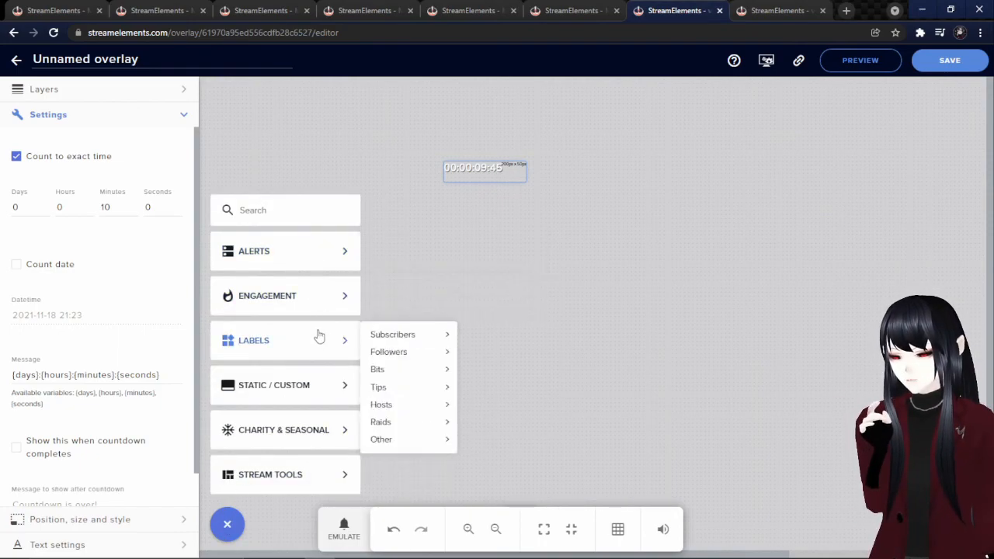
mouse_move(506, 347)
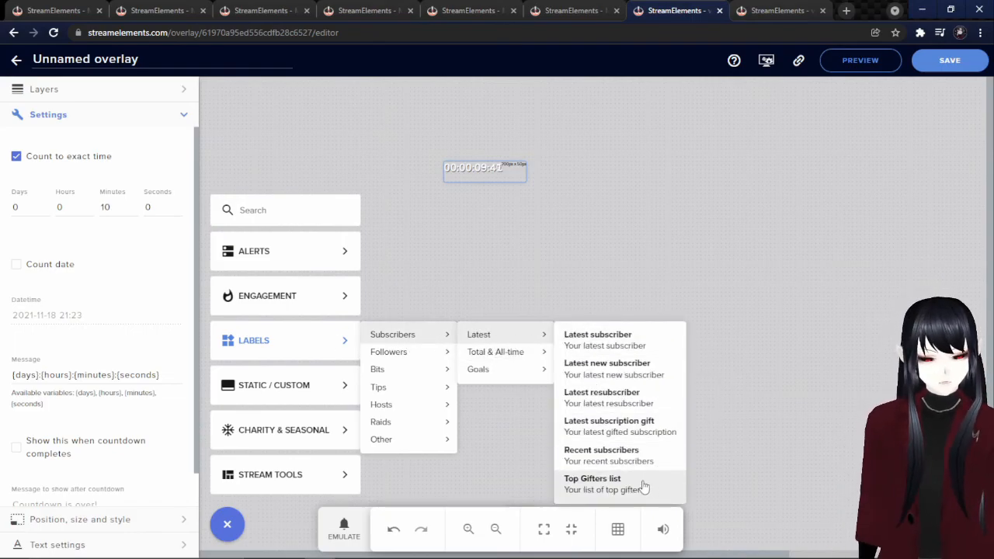
left_click(643, 486)
left_click_drag(281, 149, 348, 285)
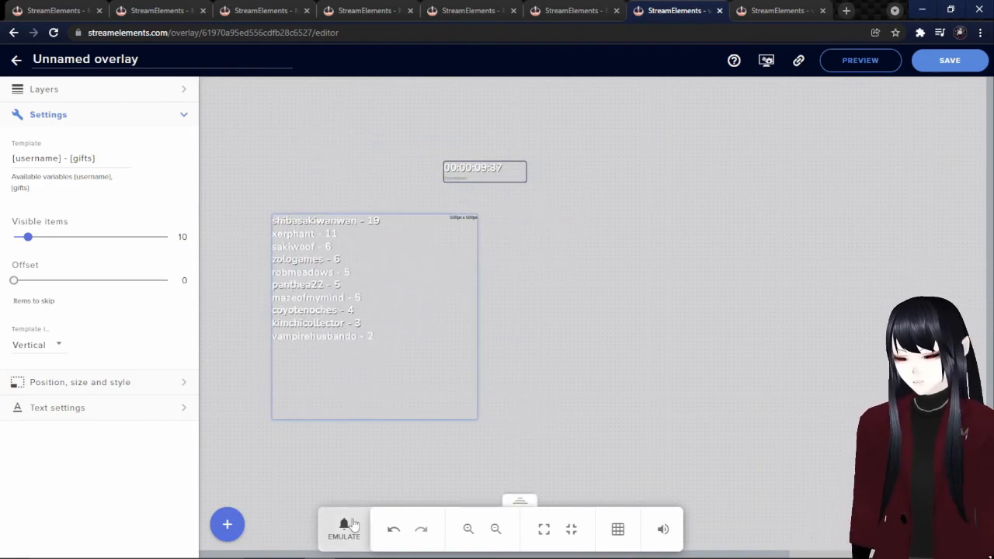
right_click(310, 319)
left_click(311, 275)
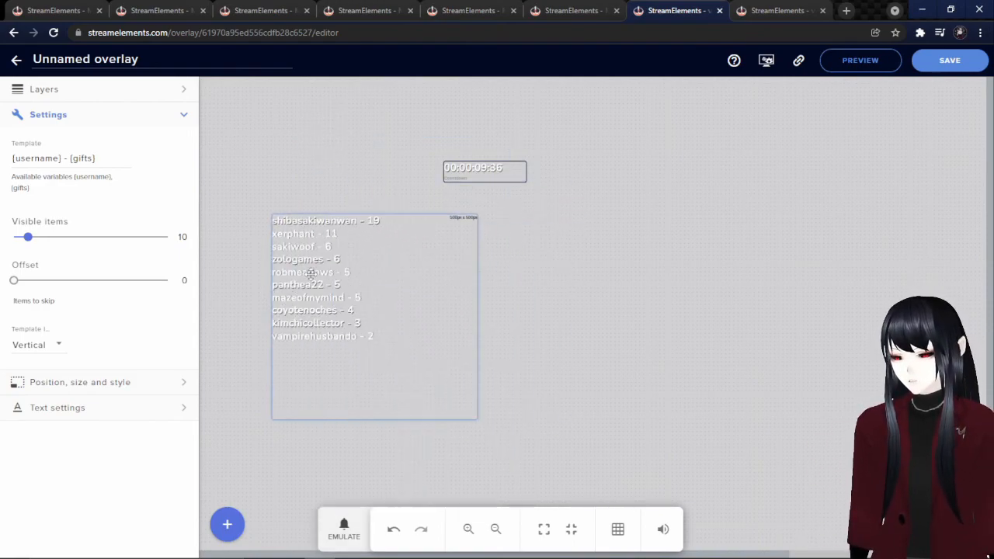
Add a Latest Follower label and place it to the right of the countdown.
left_click(227, 524)
mouse_move(313, 341)
mouse_move(389, 341)
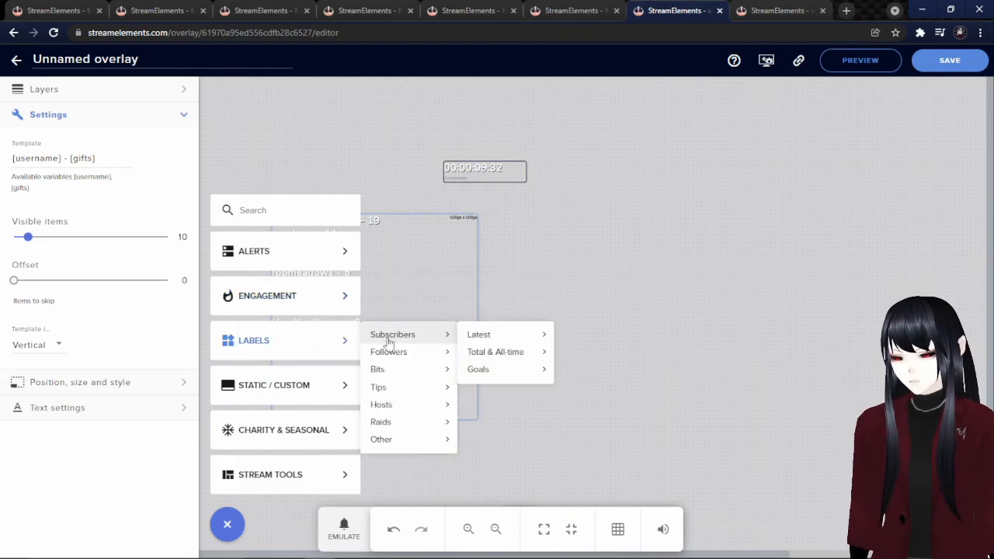
mouse_move(513, 359)
left_click(582, 367)
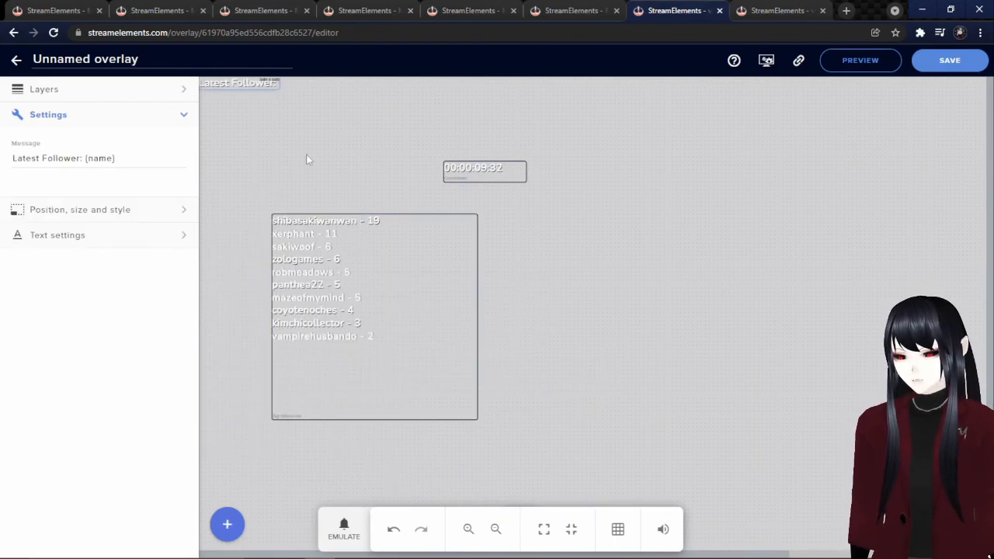
left_click_drag(231, 84, 614, 189)
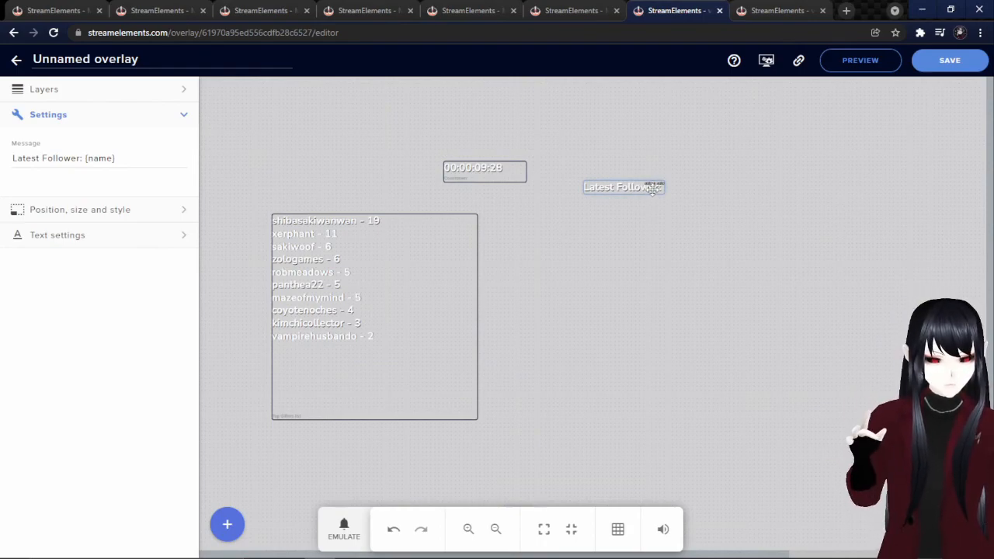
Add the stream chat widget and place it between the Top Gifters list and the canvas area below the Latest Follower label.
left_click(227, 524)
mouse_move(304, 482)
left_click(444, 479)
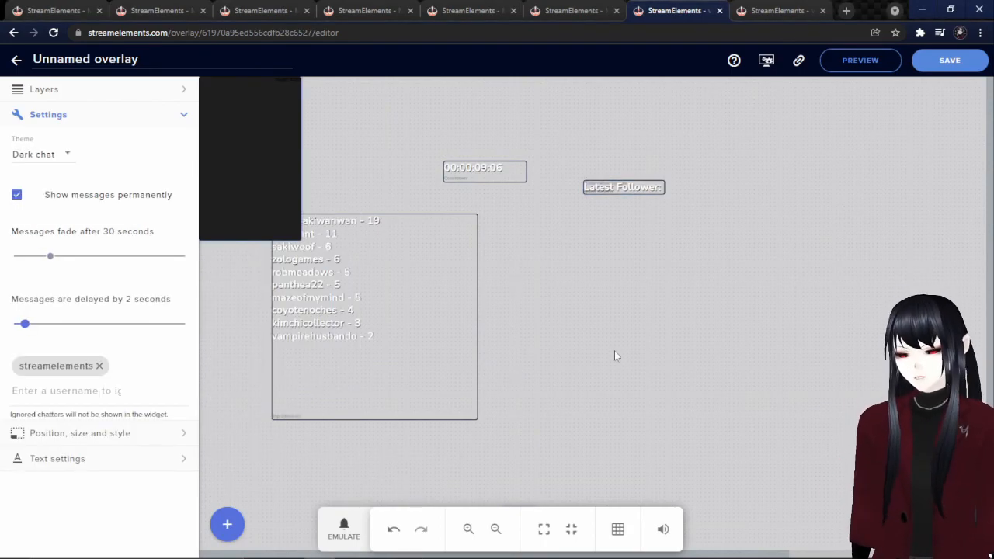
left_click_drag(244, 133, 566, 287)
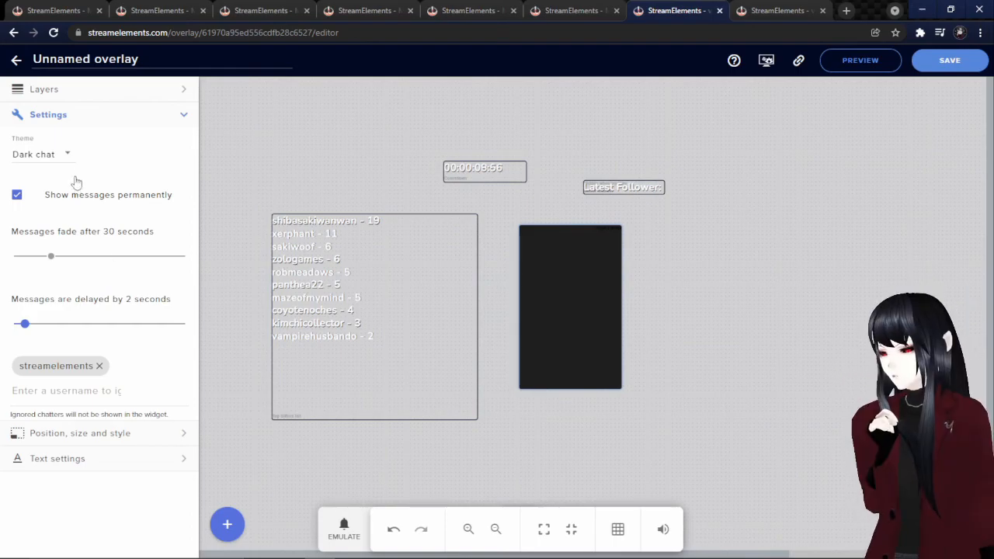
Change the chat widget's theme to Custom and move the widget slightly down and right on the canvas.
left_click(61, 156)
left_click(61, 187)
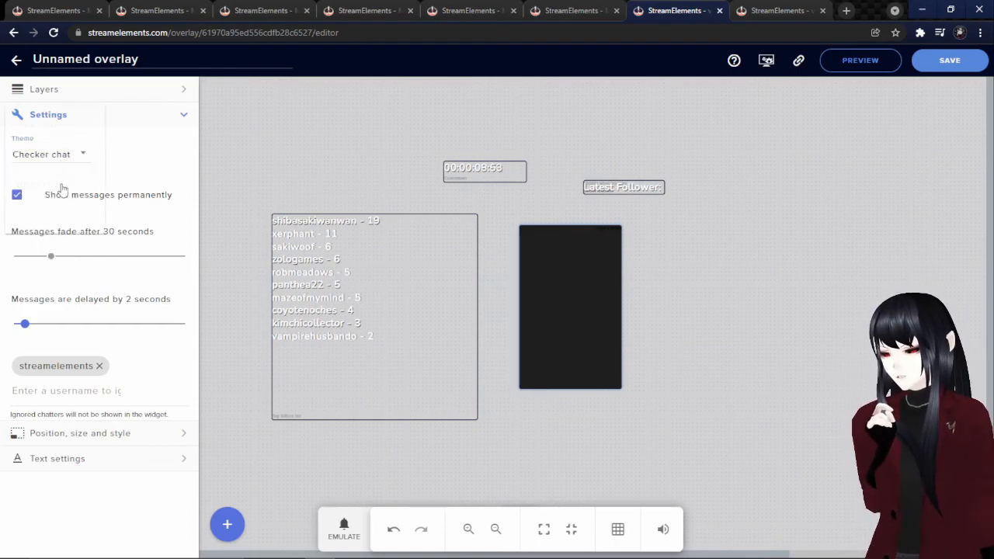
left_click_drag(545, 284, 586, 329)
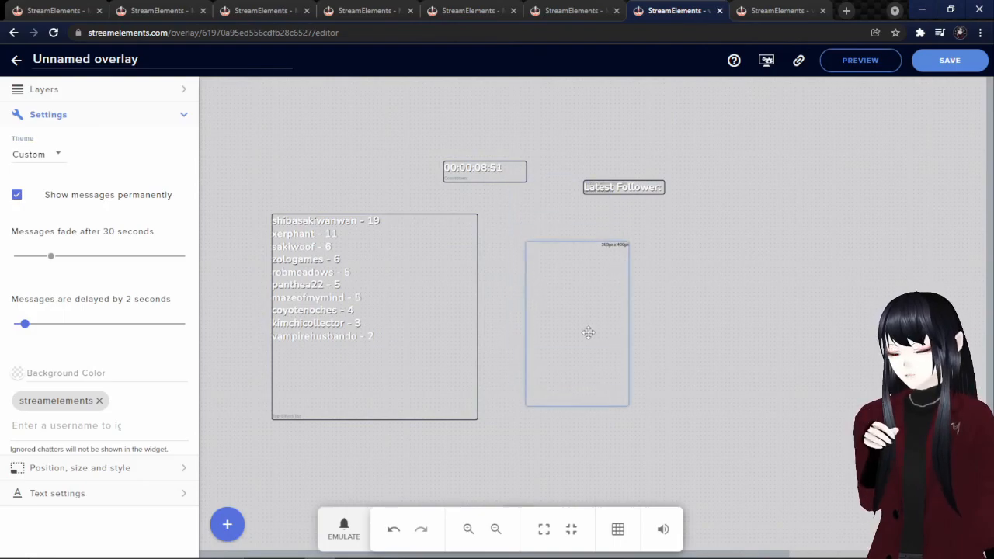
Set the chat's message delay to 0 seconds and its theme to Checker chat, keeping messages shown permanently.
left_click_drag(24, 324, 4, 334)
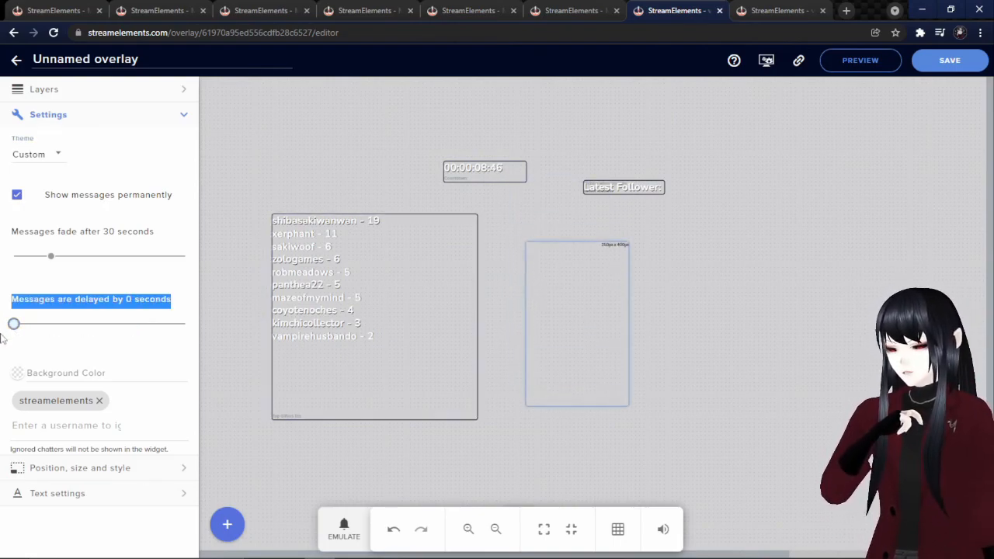
left_click(53, 256)
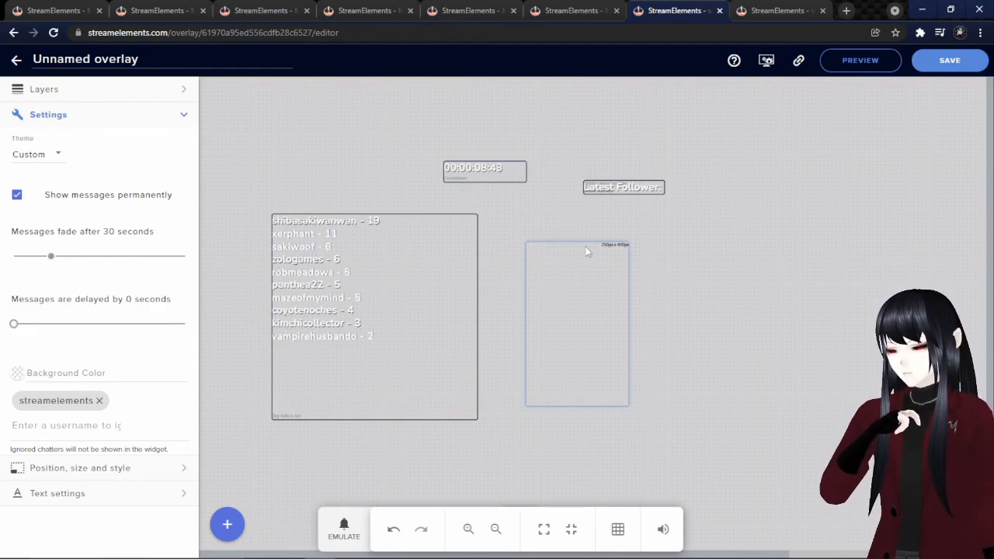
left_click(17, 199)
left_click(16, 196)
left_click(39, 157)
left_click(34, 98)
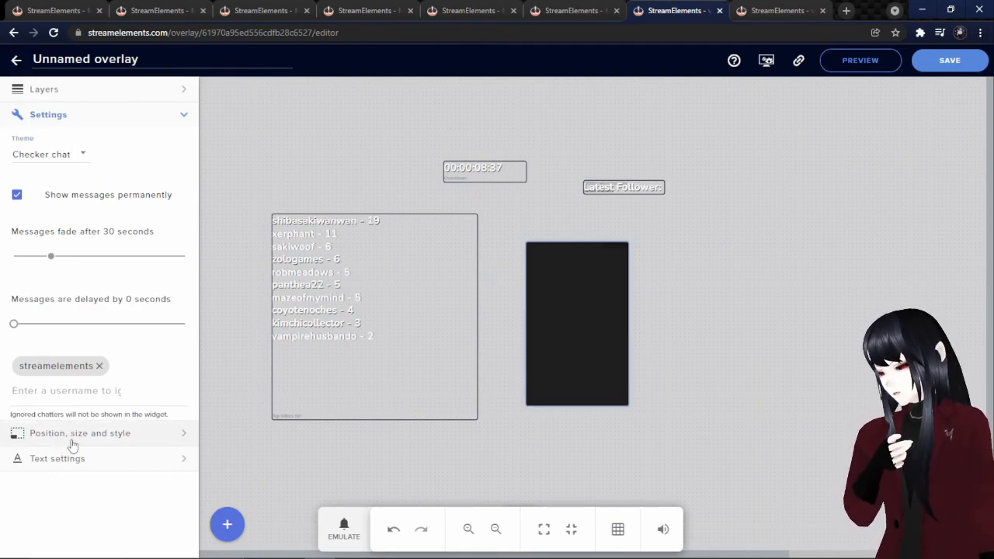
Examine the chat widget's position, size and style options and its text settings.
left_click(134, 433)
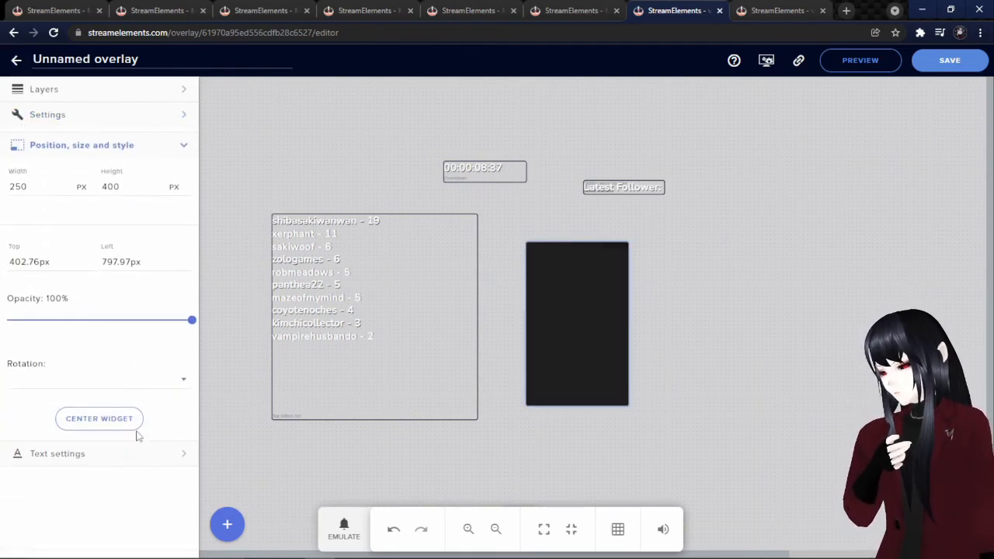
left_click(96, 454)
scroll(104, 353, "down", 3)
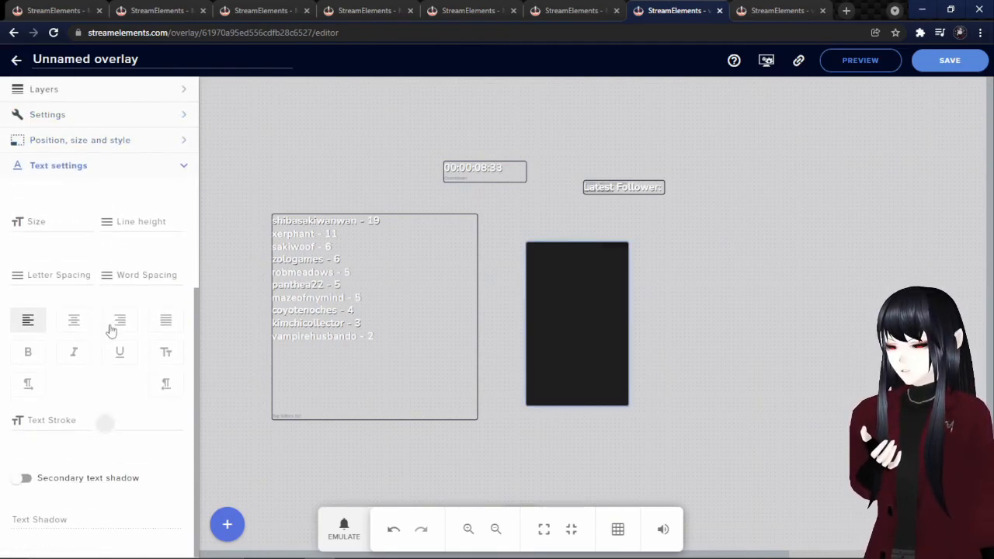
scroll(110, 332, "up", 2)
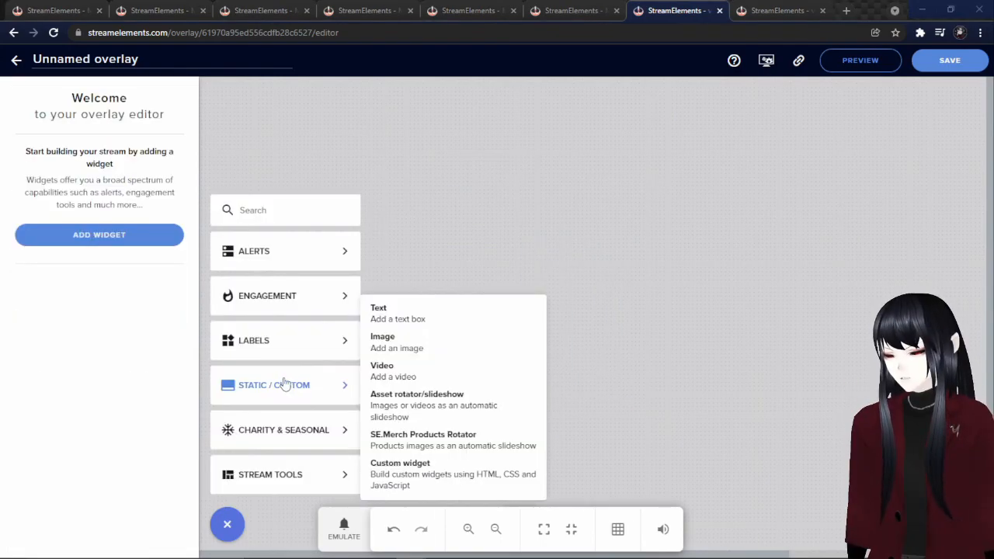
mouse_move(308, 350)
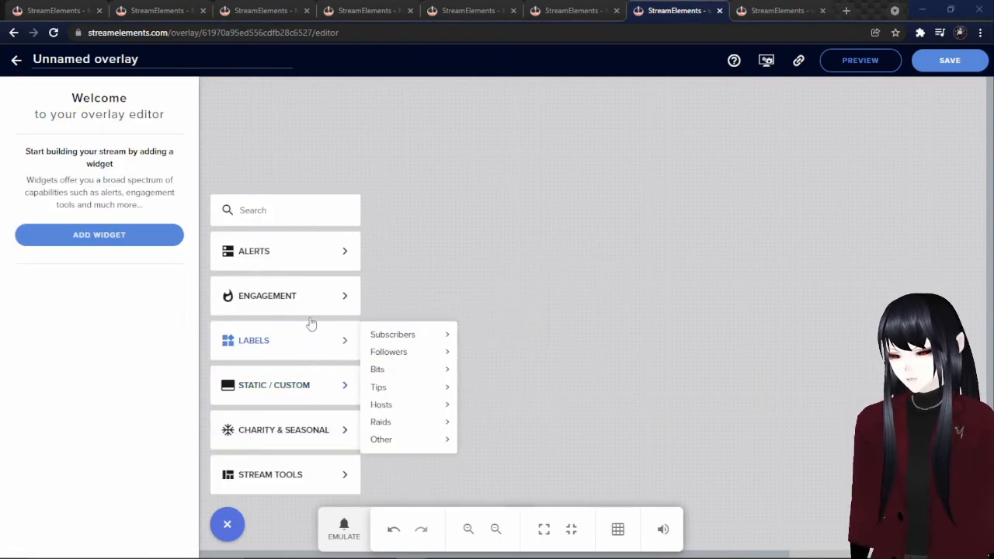
Add a Subscriber goal widget to the overlay and place it near the middle of the canvas.
mouse_move(315, 303)
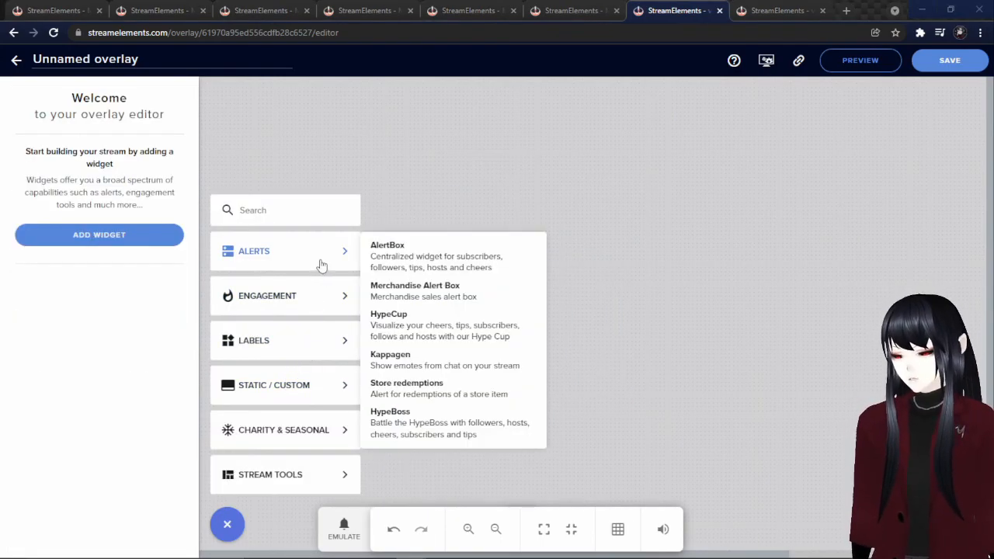
mouse_move(321, 439)
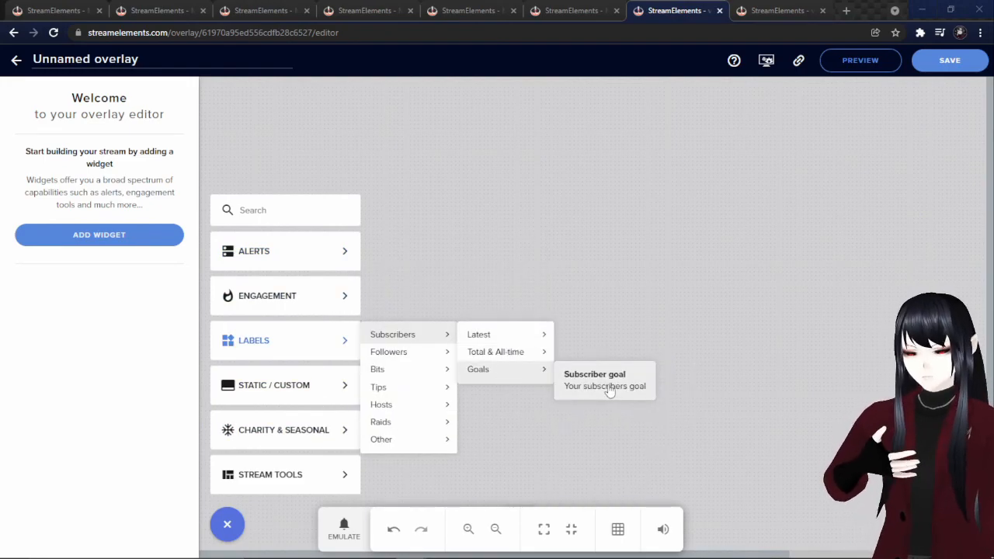
left_click(612, 388)
left_click_drag(356, 108, 492, 282)
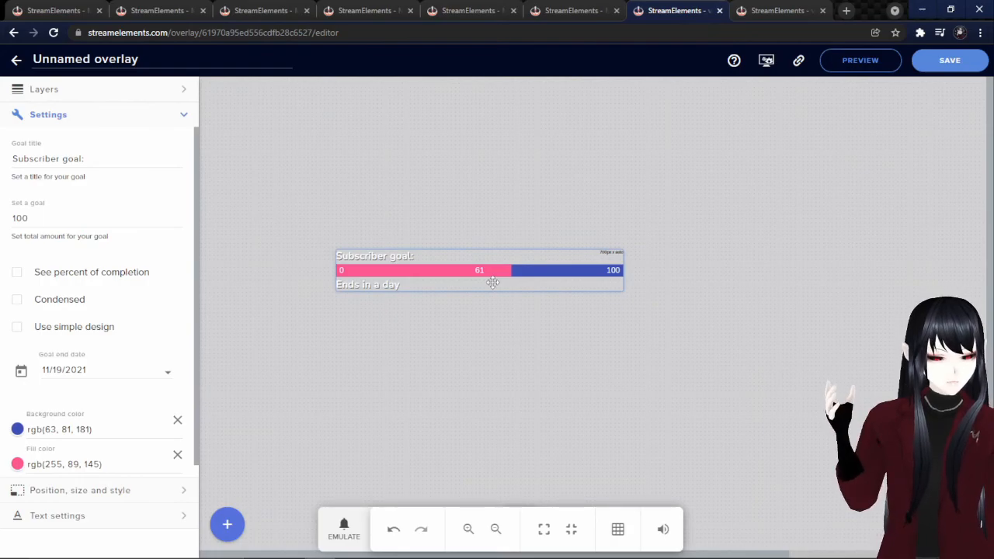
Examine the subscriber goal's general settings and its text settings.
scroll(78, 280, "down", 1)
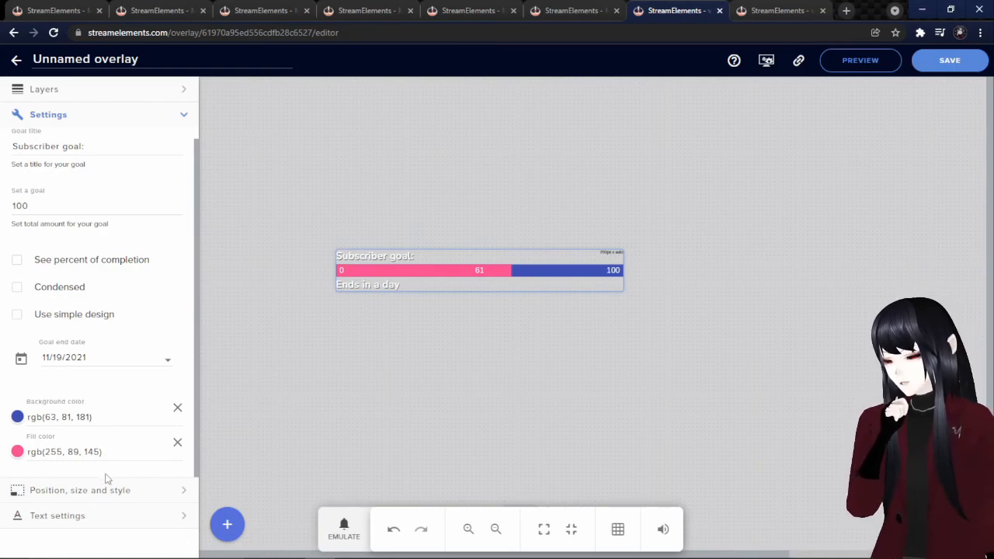
left_click(105, 522)
scroll(109, 311, "down", 5)
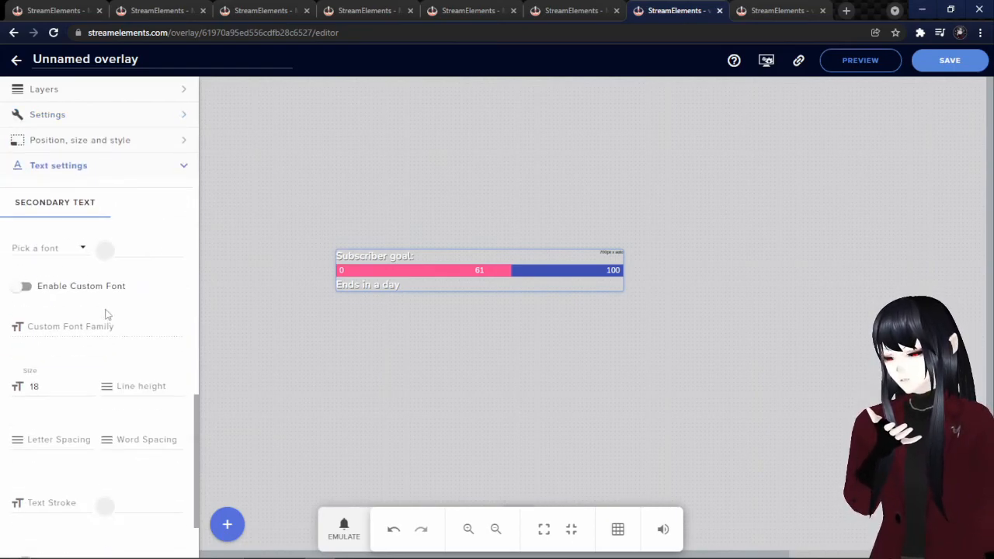
scroll(95, 225, "up", 5)
left_click(87, 117)
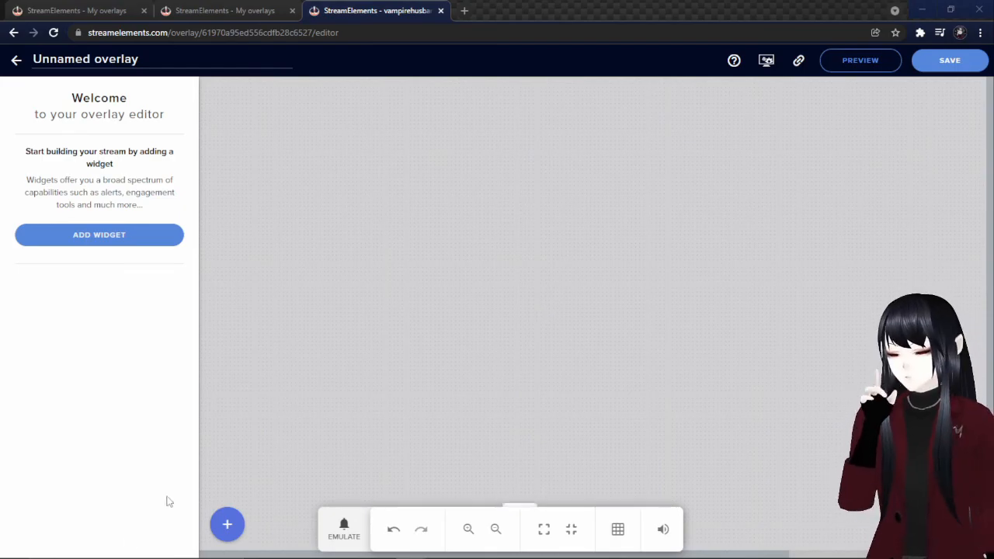
Add a video widget to the empty overlay.
left_click(229, 529)
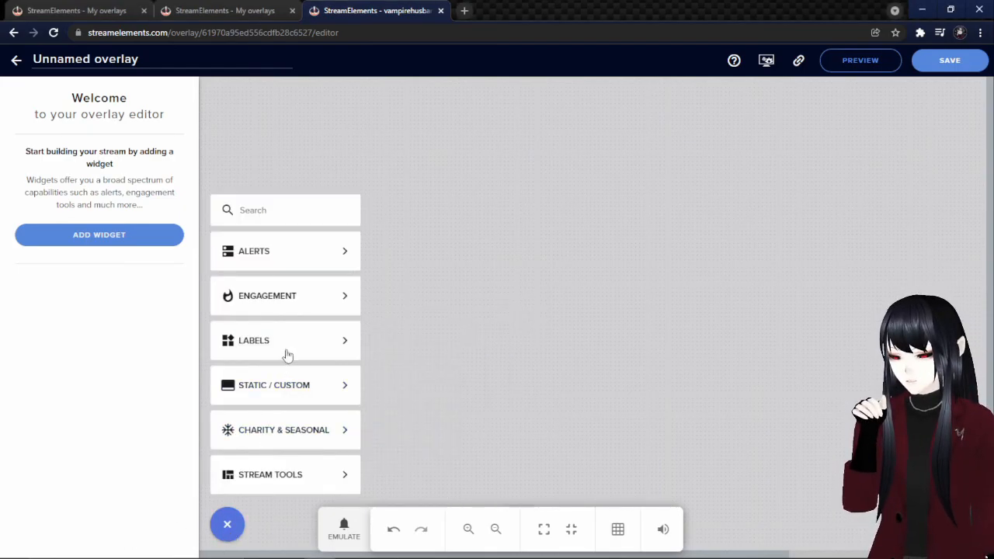
mouse_move(316, 396)
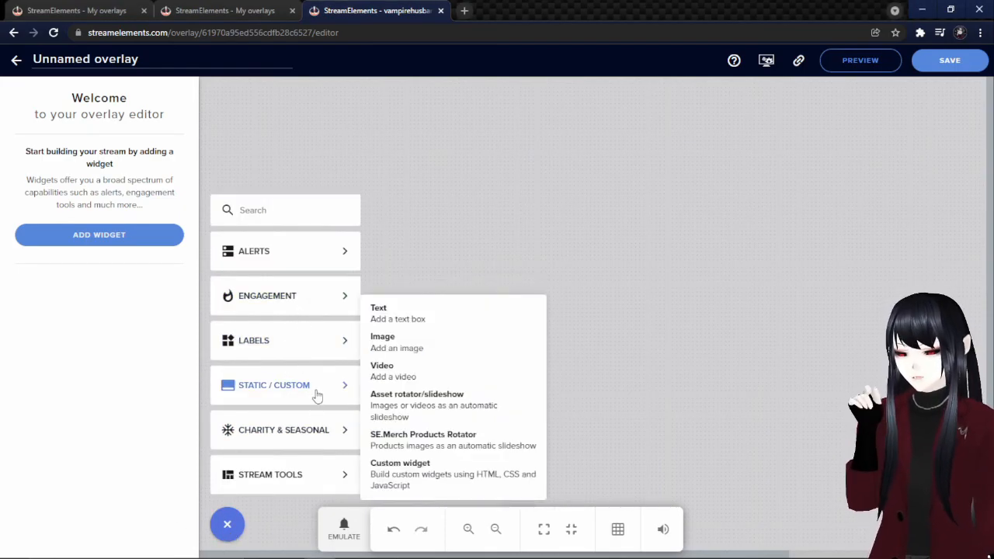
left_click(388, 371)
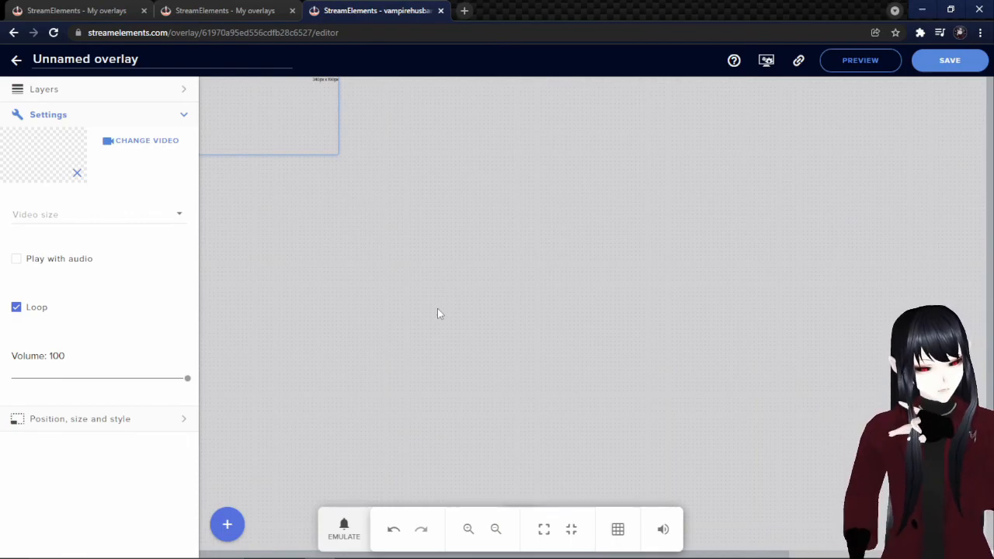
Upload the INTERMISSION 1 video from the Screens folder as a source for the video widget.
left_click(139, 141)
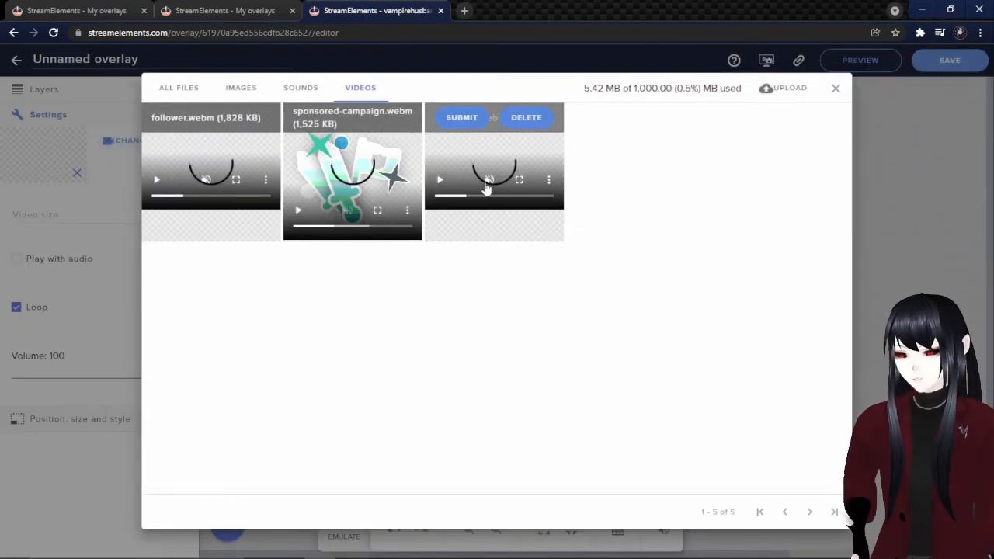
left_click(783, 89)
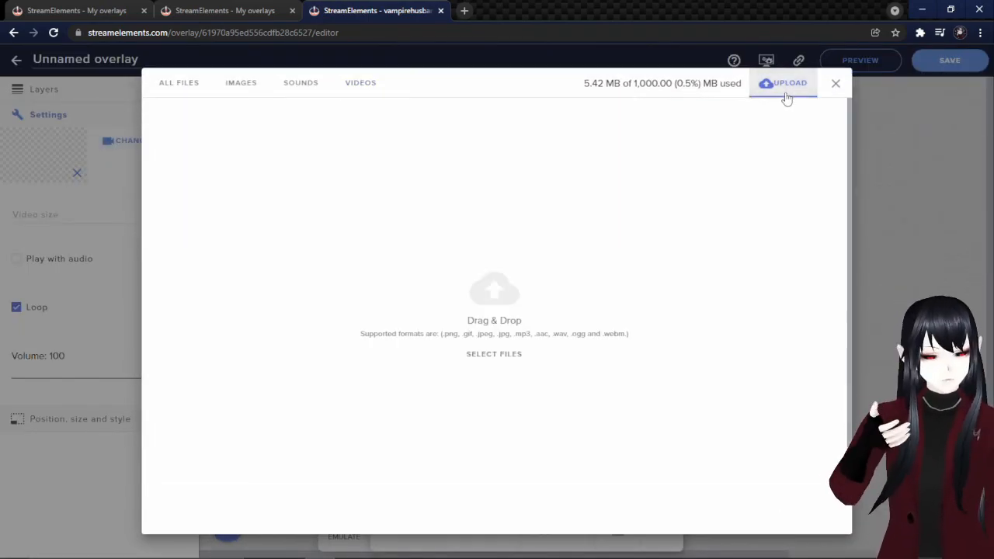
left_click(494, 354)
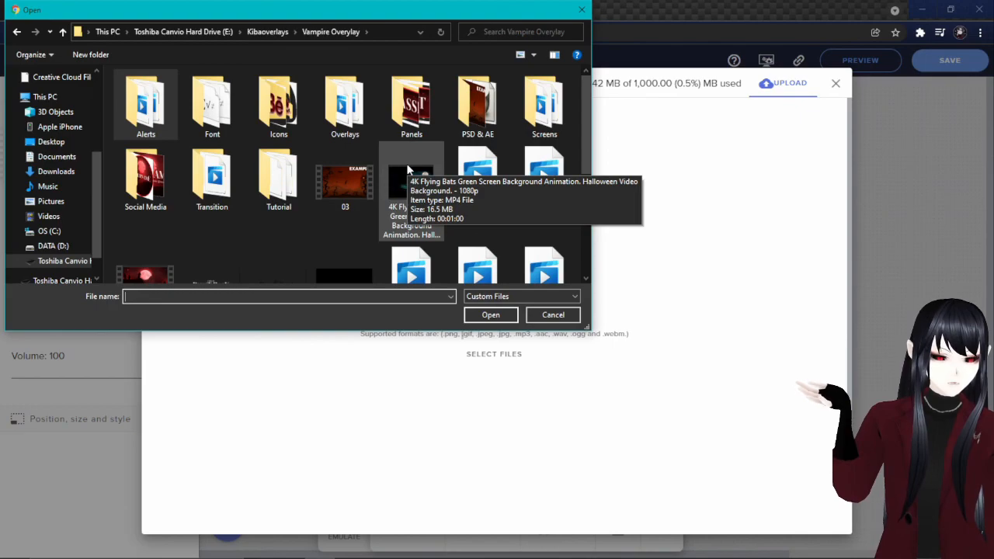
double_click(544, 105)
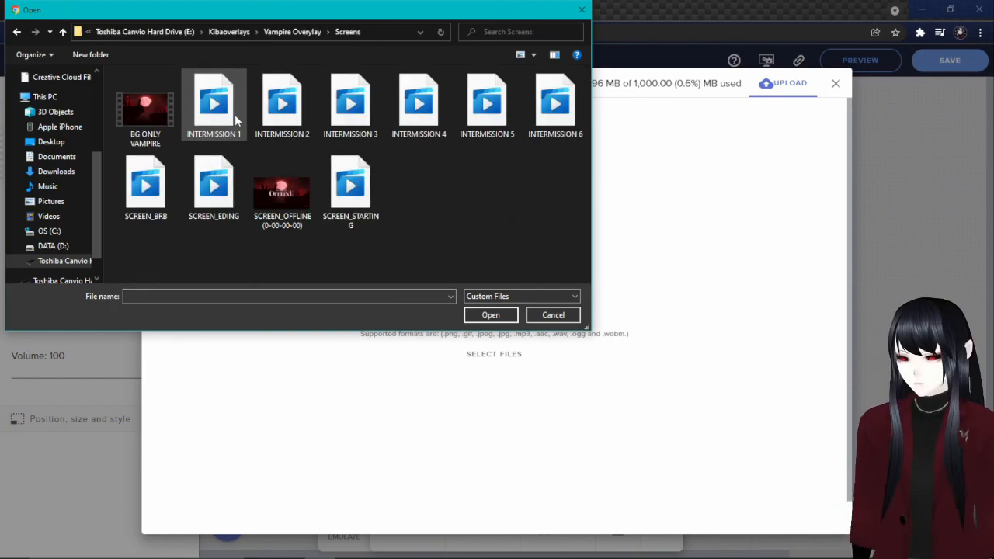
left_click(235, 117)
left_click(509, 318)
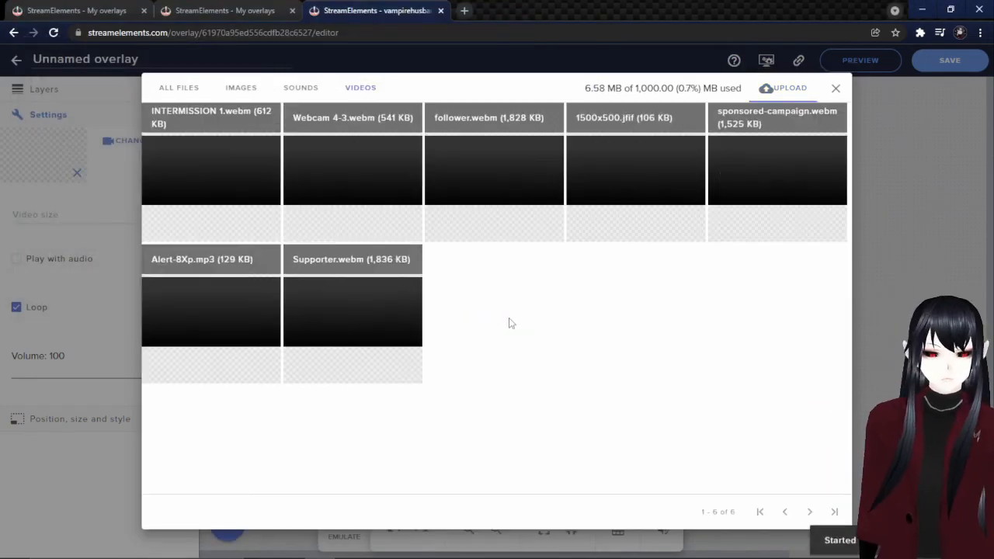
Assign INTERMISSION 1.webm to the video widget and enlarge it to the full width of the overlay canvas.
mouse_move(240, 201)
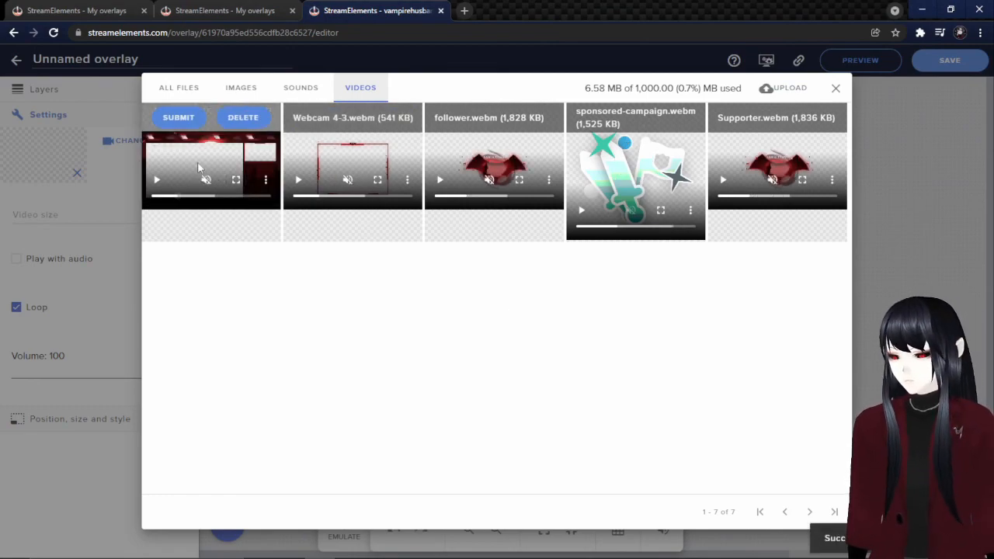
left_click(175, 119)
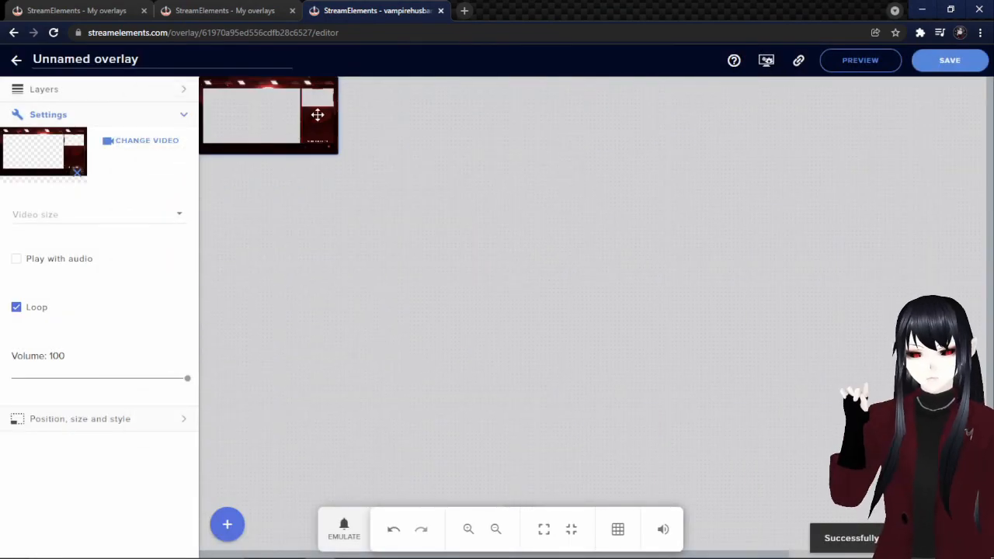
left_click_drag(338, 154, 985, 516)
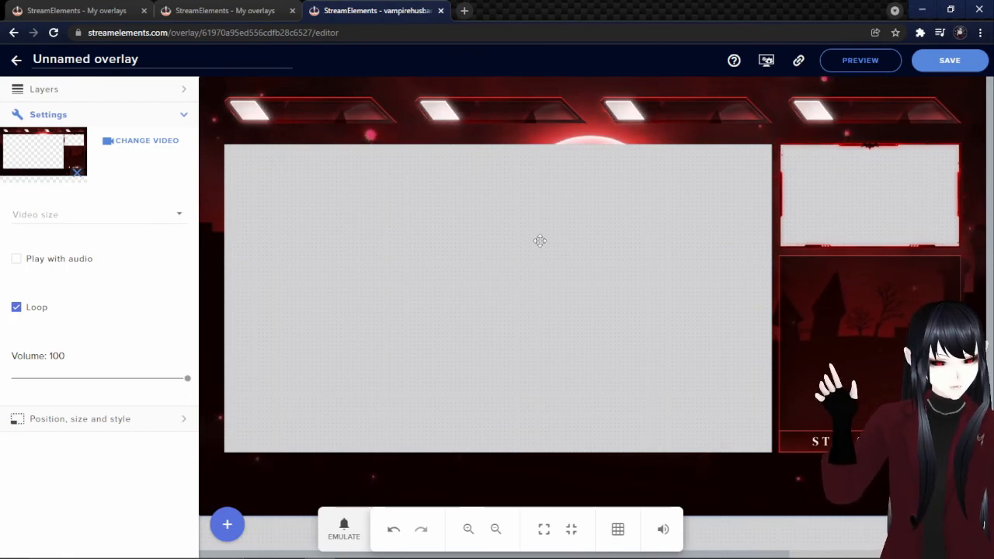
Add an AlertBox widget, shrink it and fit it into the upper-left corner of the intermission's large transparent frame.
left_click(222, 526)
mouse_move(304, 251)
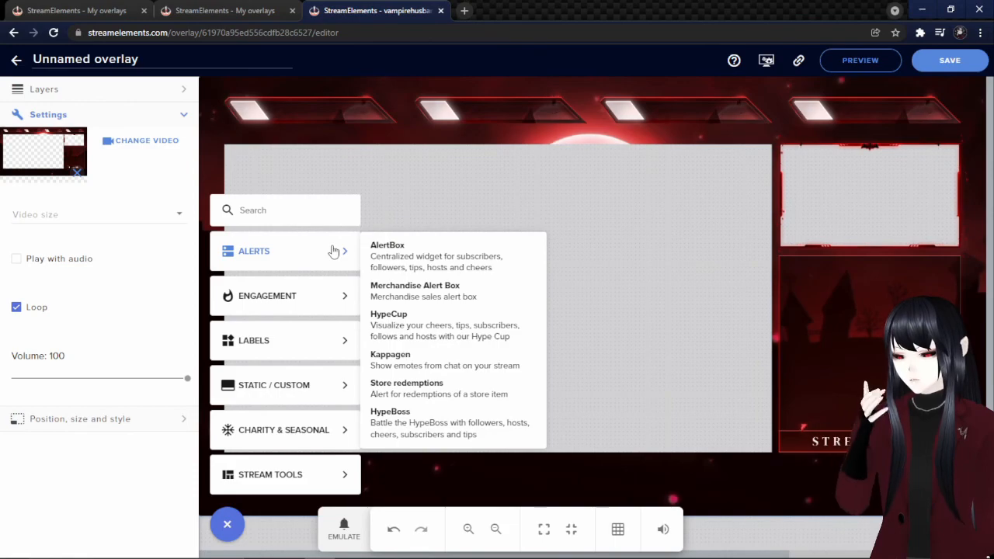
left_click(392, 252)
mouse_move(383, 272)
left_mouse_down()
mouse_move(364, 275)
mouse_move(381, 268)
left_mouse_up()
left_click_drag(521, 393, 339, 268)
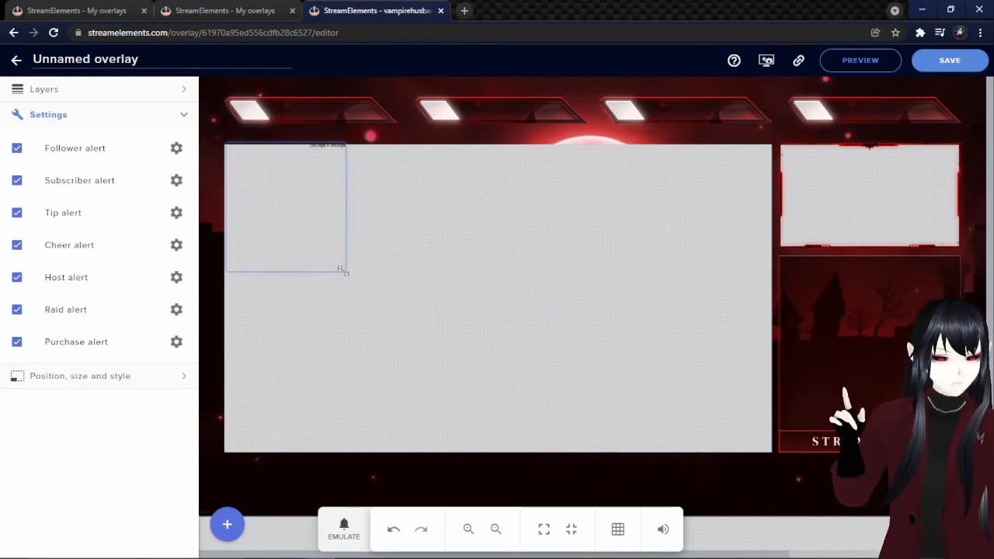
left_click_drag(324, 215, 308, 229)
Add a Latest subscriber label and place it in the first bar along the intermission video's upper edge.
left_click(226, 524)
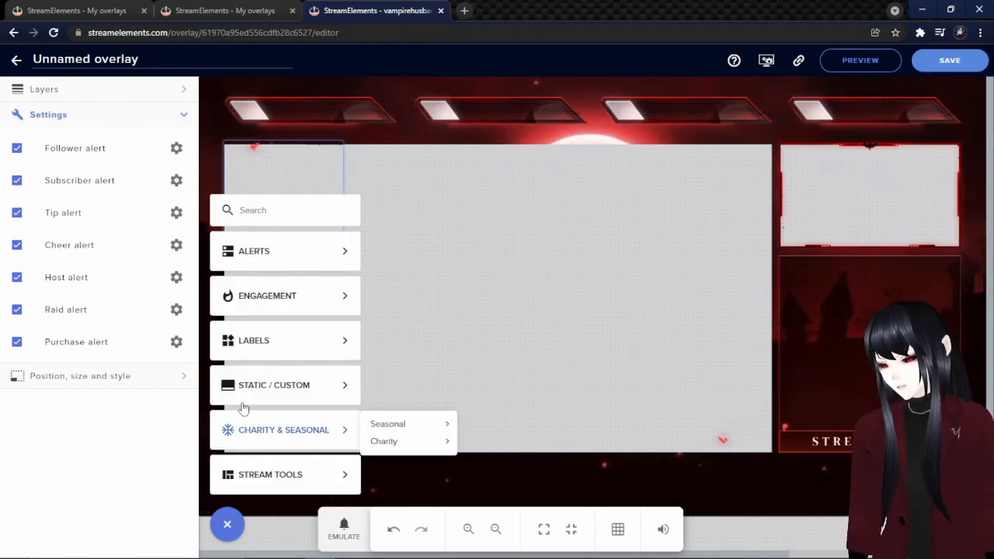
mouse_move(287, 342)
mouse_move(399, 335)
mouse_move(485, 336)
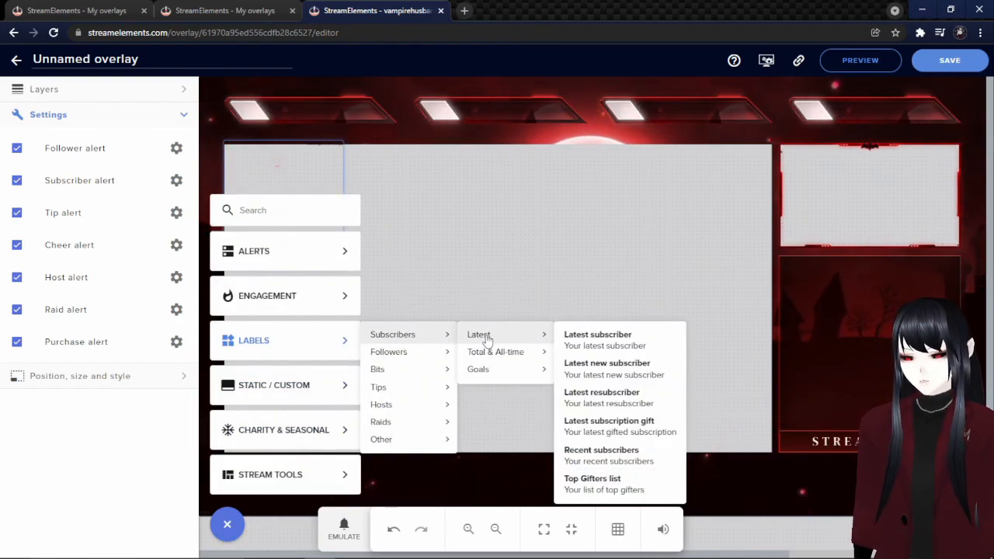
left_click(581, 336)
left_click_drag(249, 95, 337, 113)
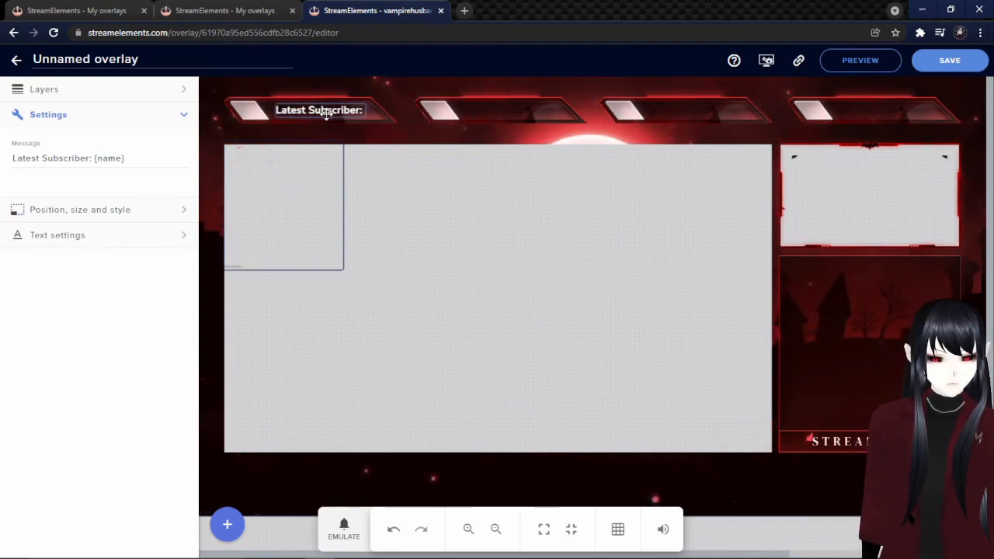
Add a stream chat widget, place it in the dark panel below the webcam frame and set its theme to Custom.
left_click(227, 525)
mouse_move(306, 435)
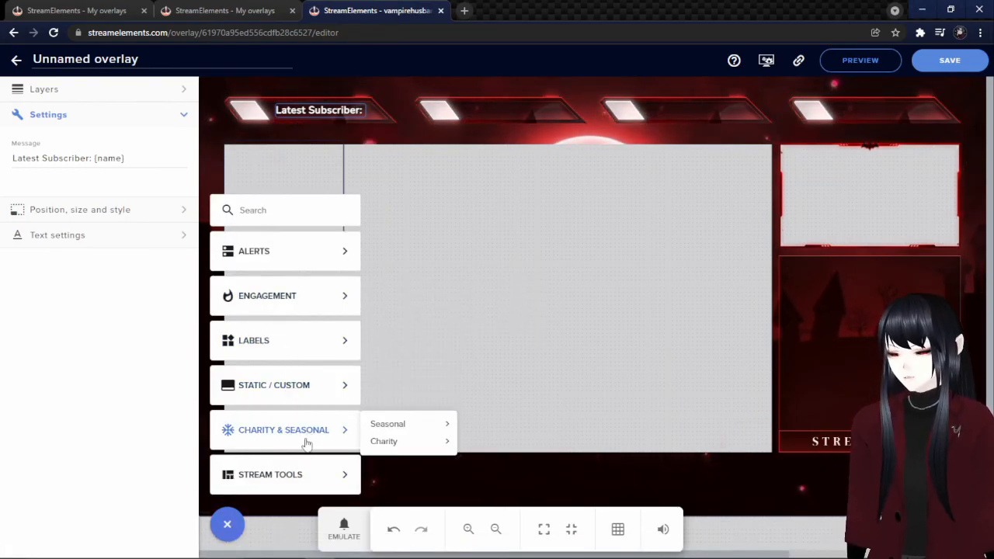
mouse_move(307, 473)
left_click(412, 469)
left_click_drag(250, 159, 880, 344)
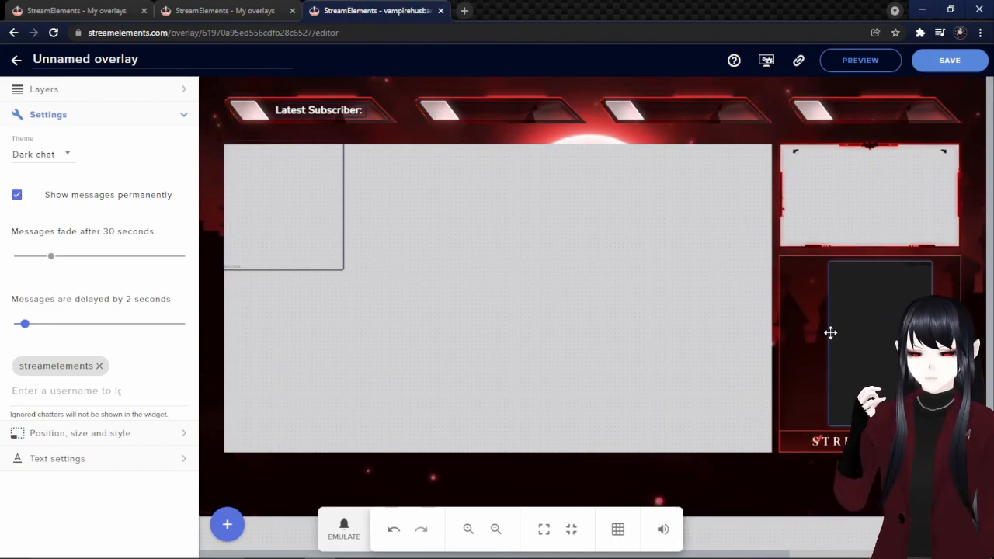
left_click_drag(841, 329, 830, 330)
left_click(70, 154)
left_click(35, 243)
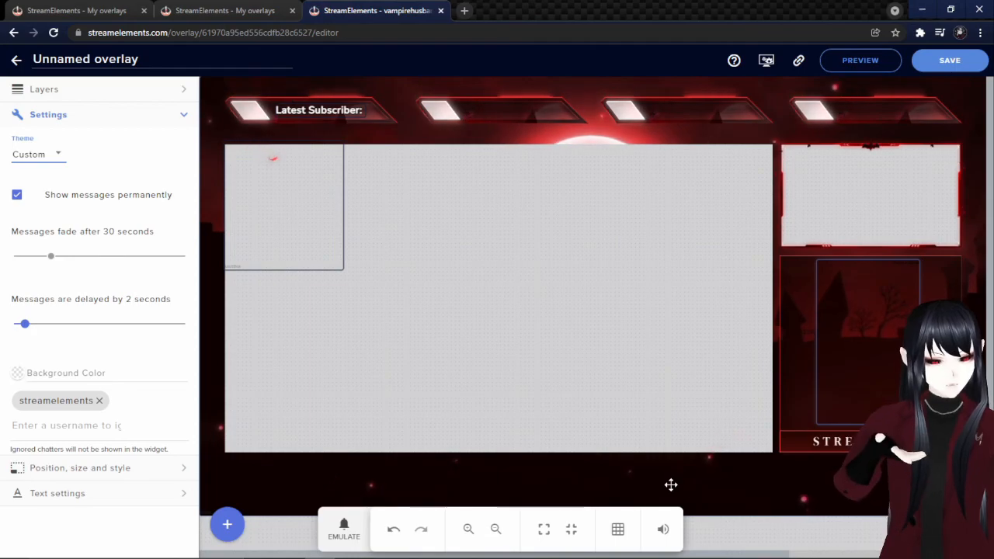
Add a text box reading "my youtube here" below the intermission's large frame and copy the overlay's link.
left_click(226, 524)
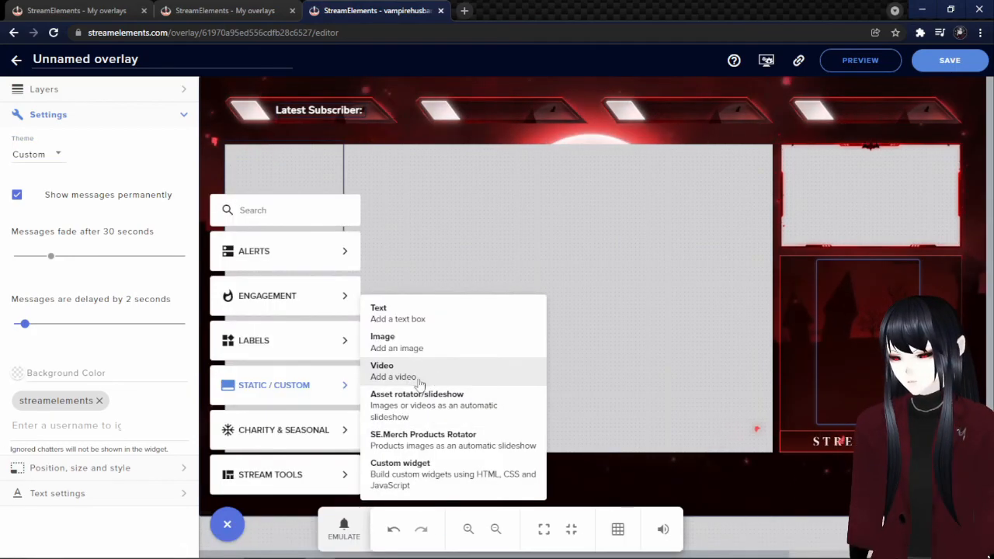
left_click(437, 318)
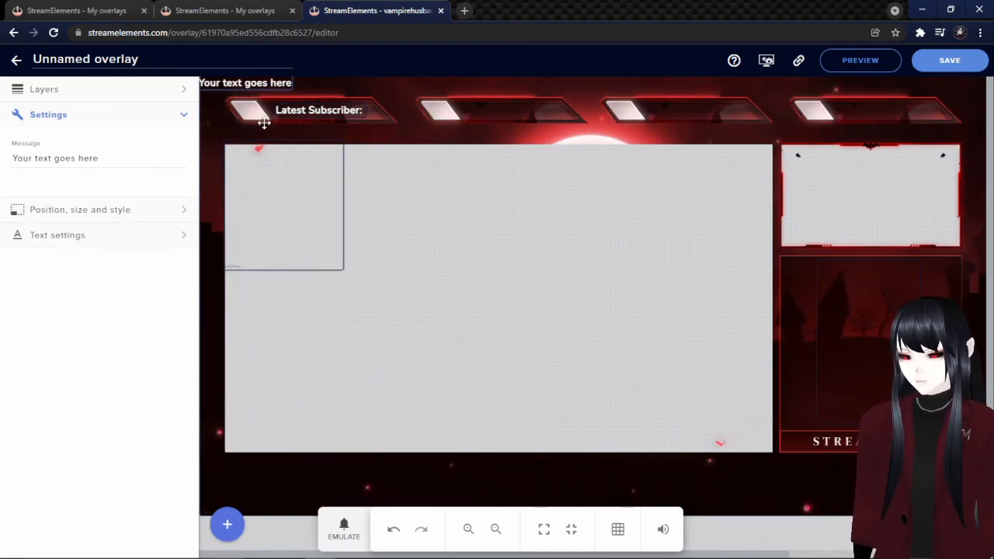
left_click_drag(246, 82, 344, 488)
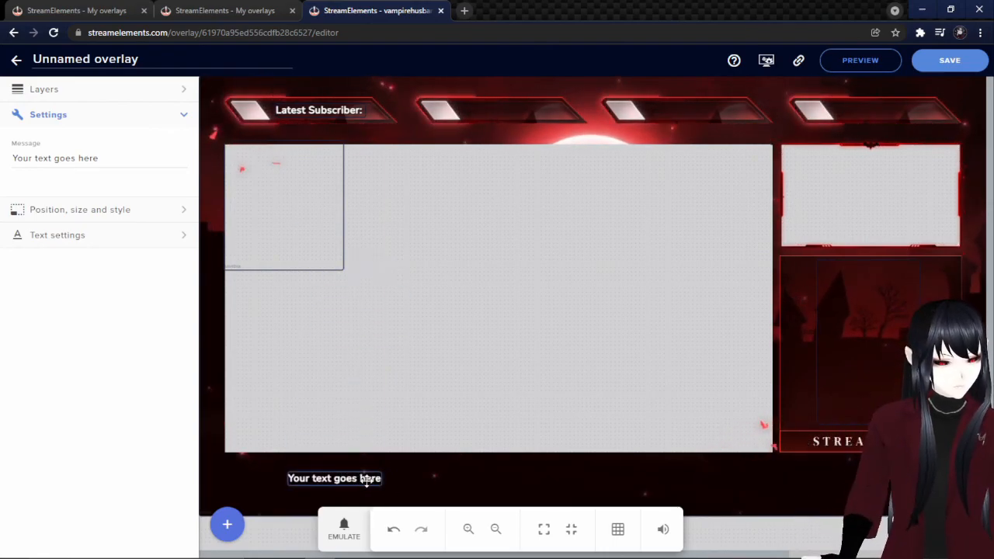
left_click_drag(375, 475, 318, 479)
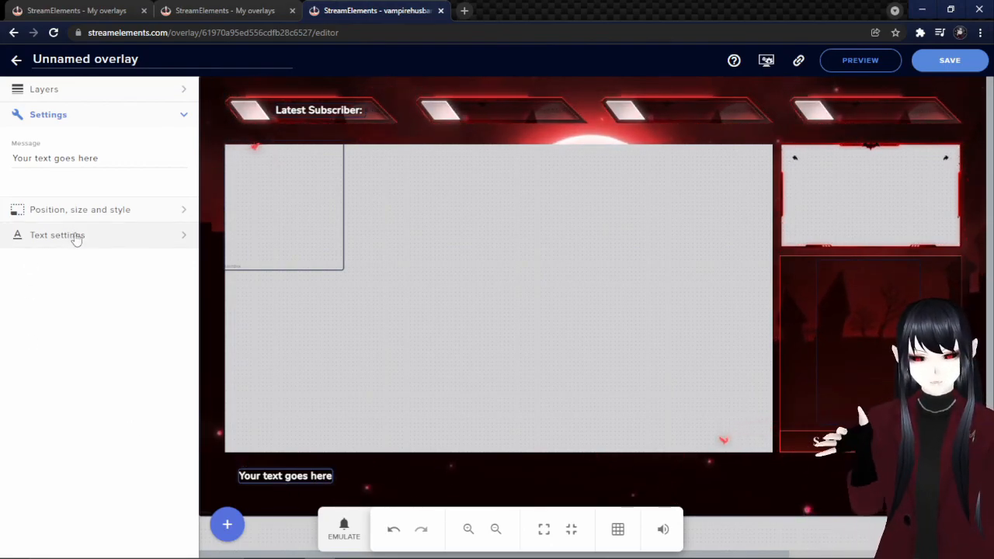
left_click_drag(117, 159, 2, 161)
type("my youtube here")
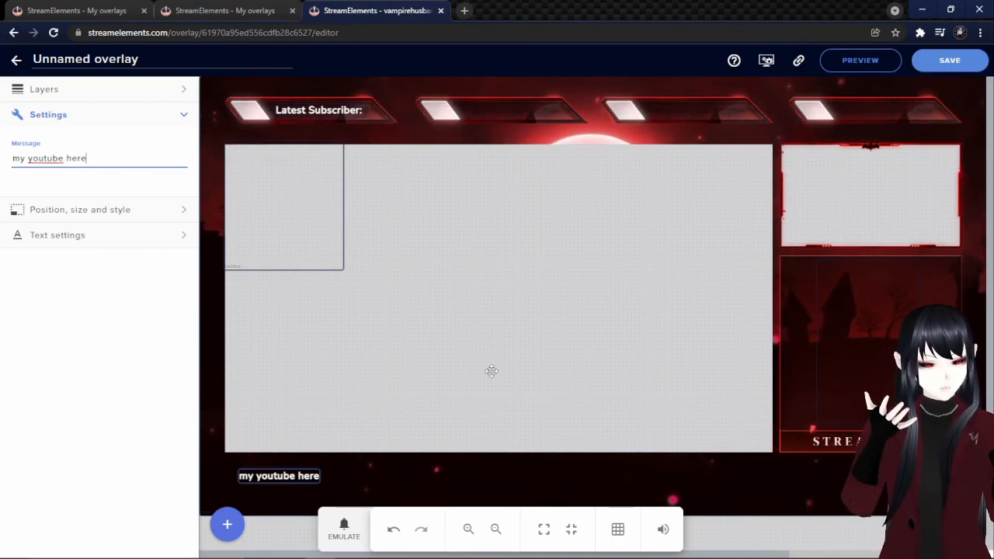
left_click(799, 61)
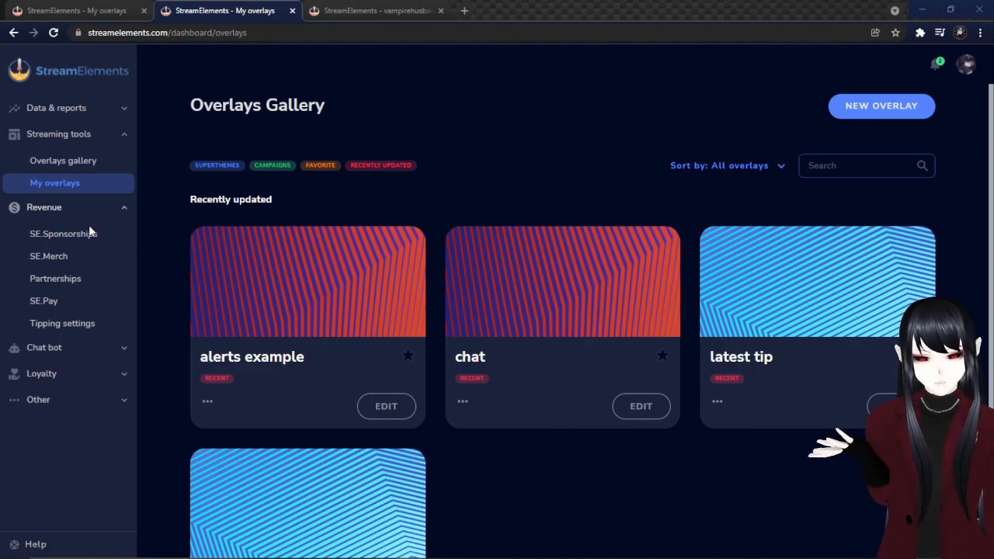
Open the SE.Merch page and examine the store settings, header image and subscriber tier discounts.
left_click(65, 266)
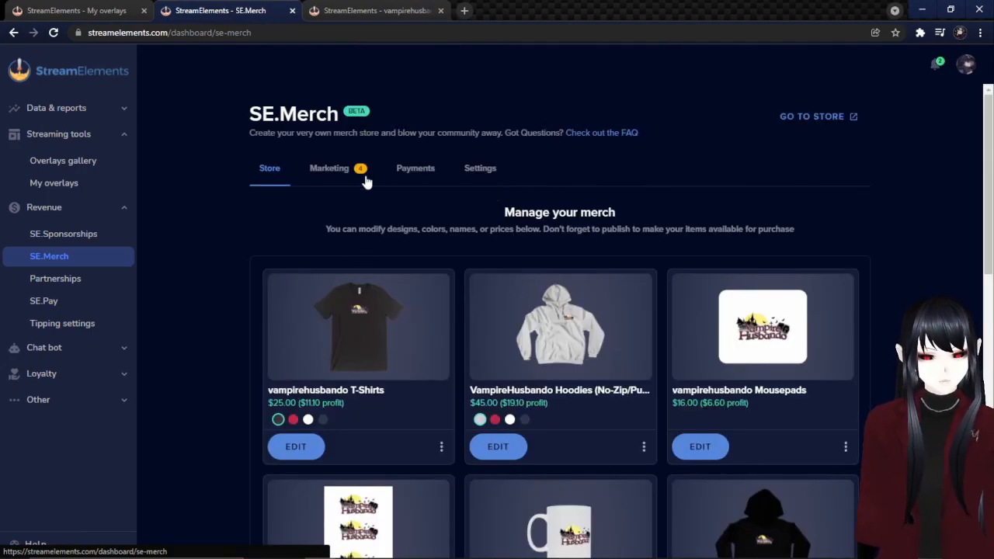
left_click(341, 171)
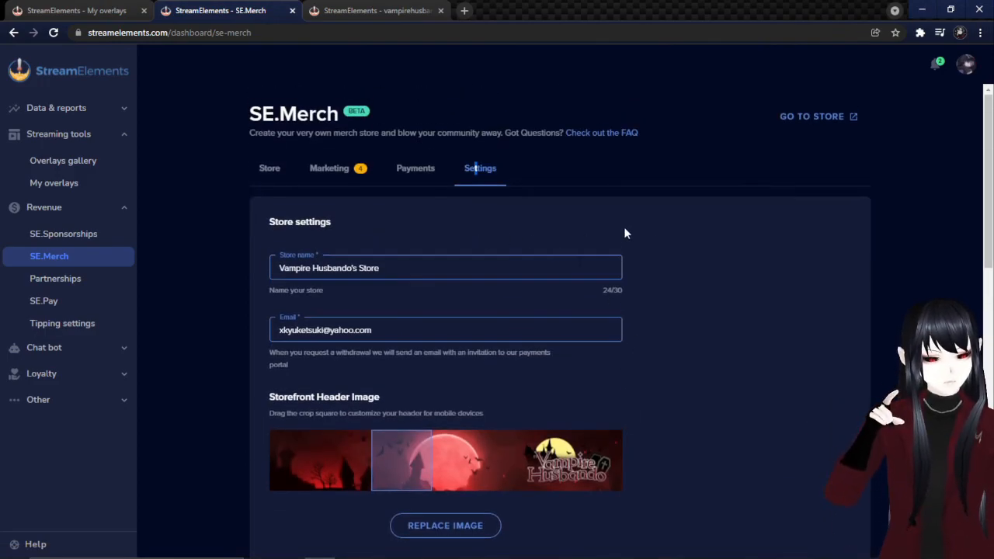
scroll(702, 288, "down", 3)
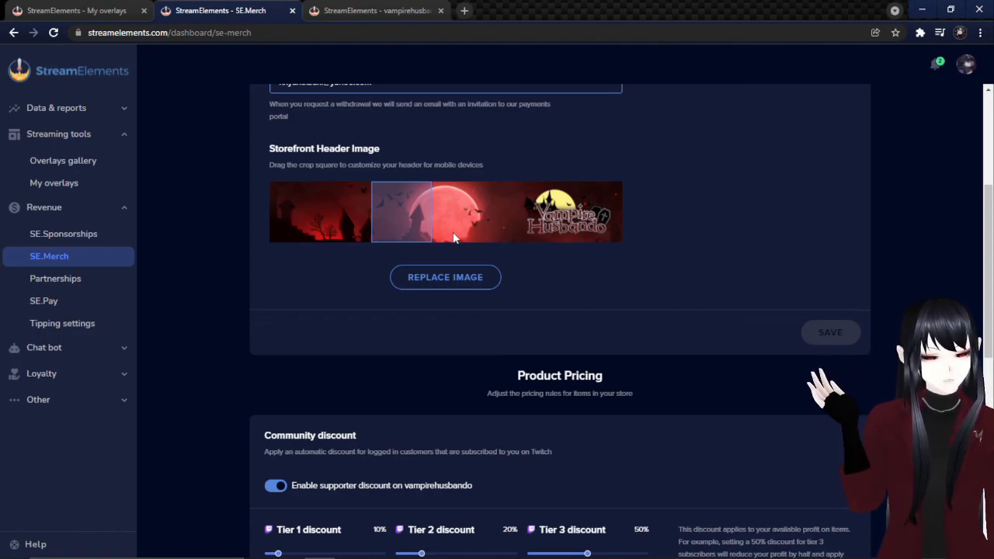
scroll(331, 222, "down", 5)
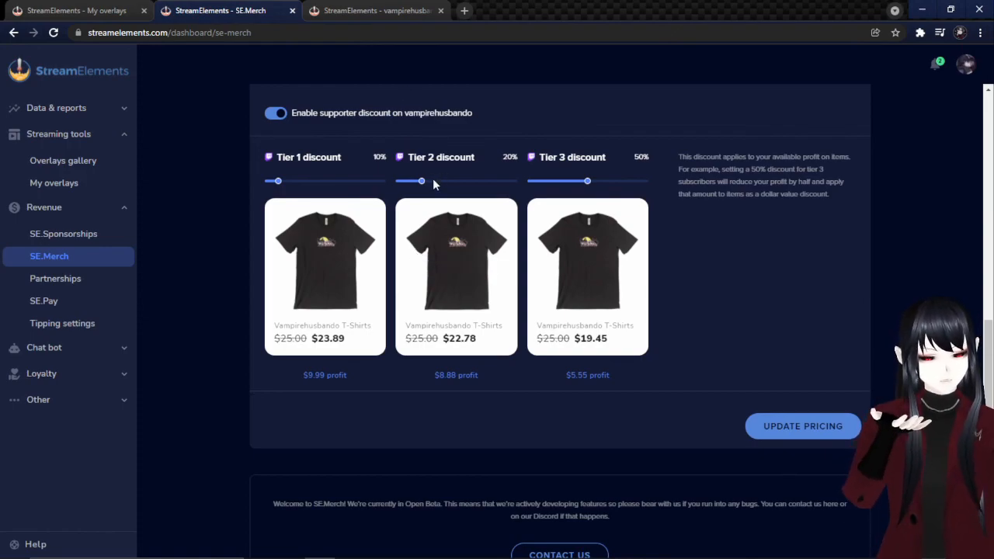
Try a 21% Tier 2 supporter discount and return it to 20%.
mouse_move(433, 181)
left_mouse_down()
mouse_move(483, 184)
mouse_move(421, 192)
left_mouse_up()
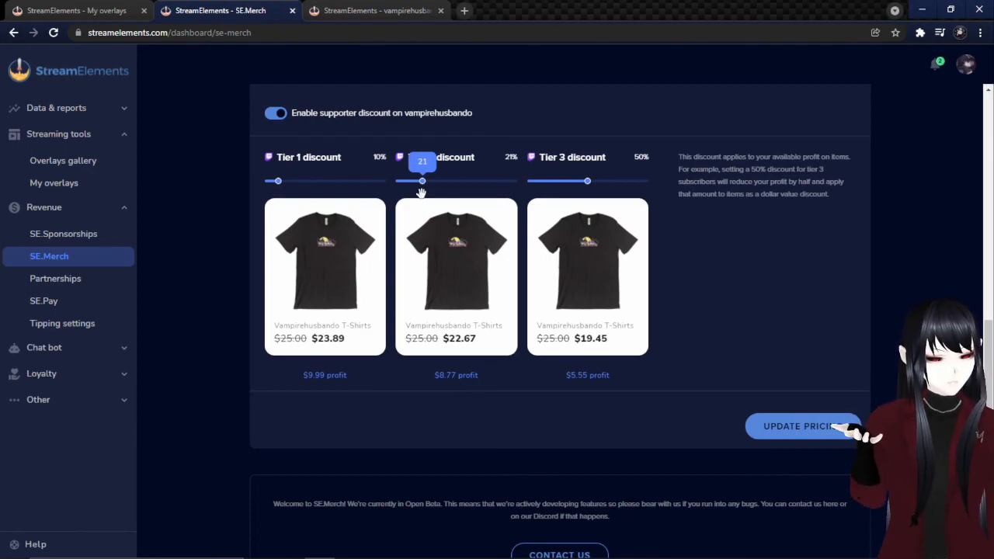
left_click_drag(422, 182, 420, 182)
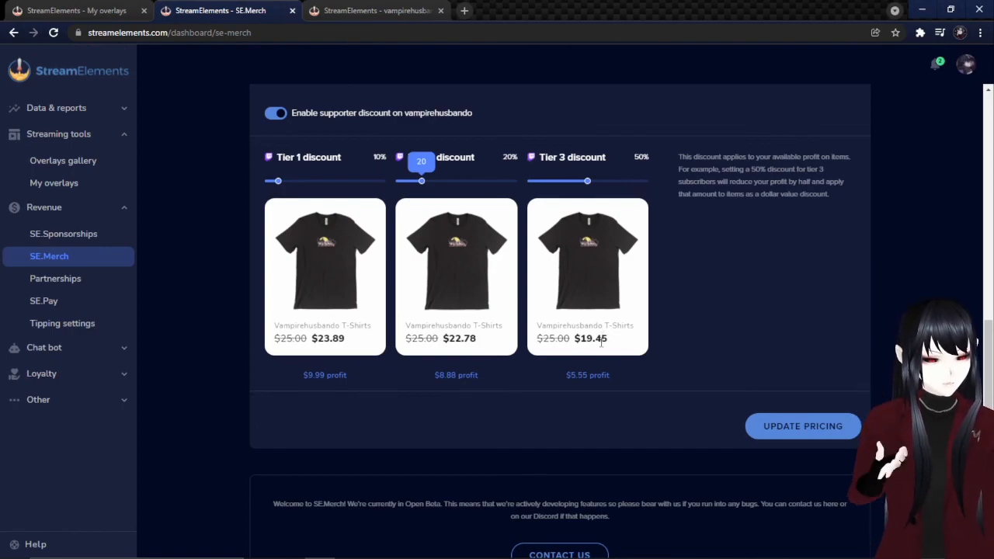
scroll(601, 343, "down", 3)
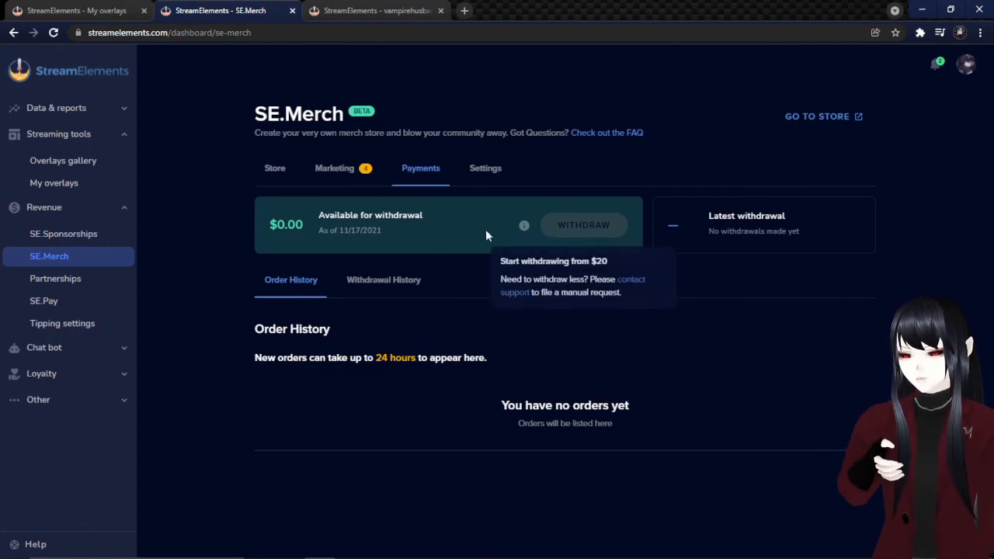
Open the merch store's marketing tools and choose the red color scheme for the Merch Panels.
mouse_move(620, 228)
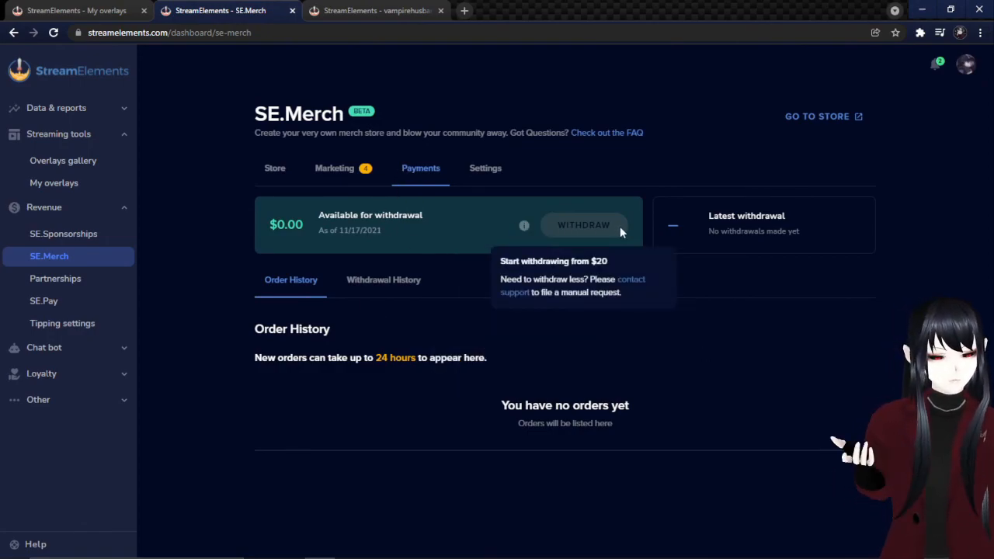
left_click(334, 168)
scroll(421, 280, "down", 2)
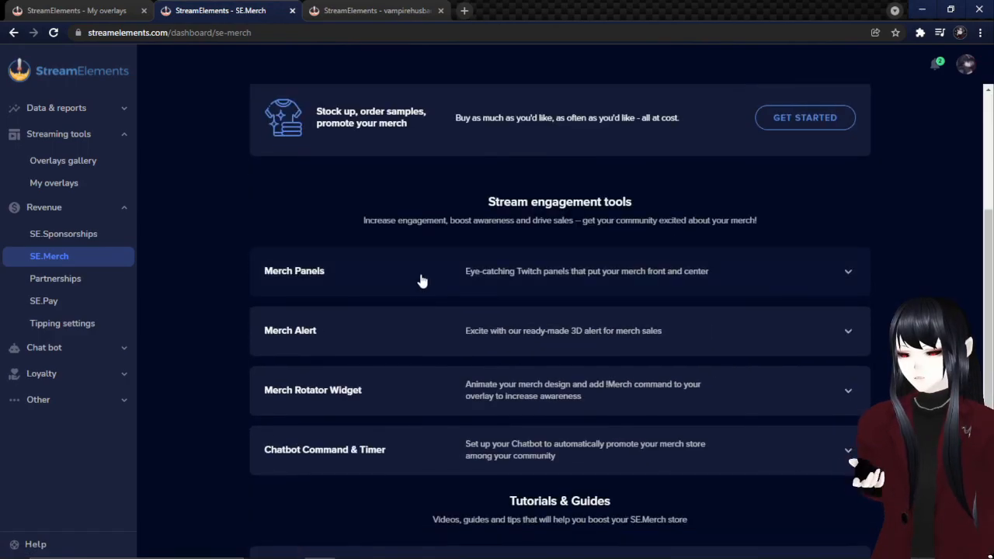
left_click(546, 281)
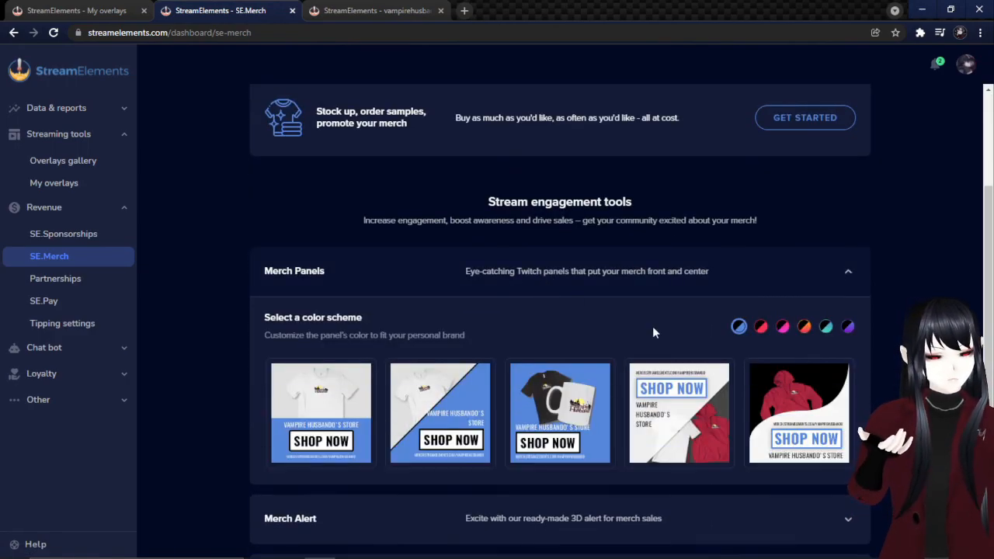
left_click(759, 328)
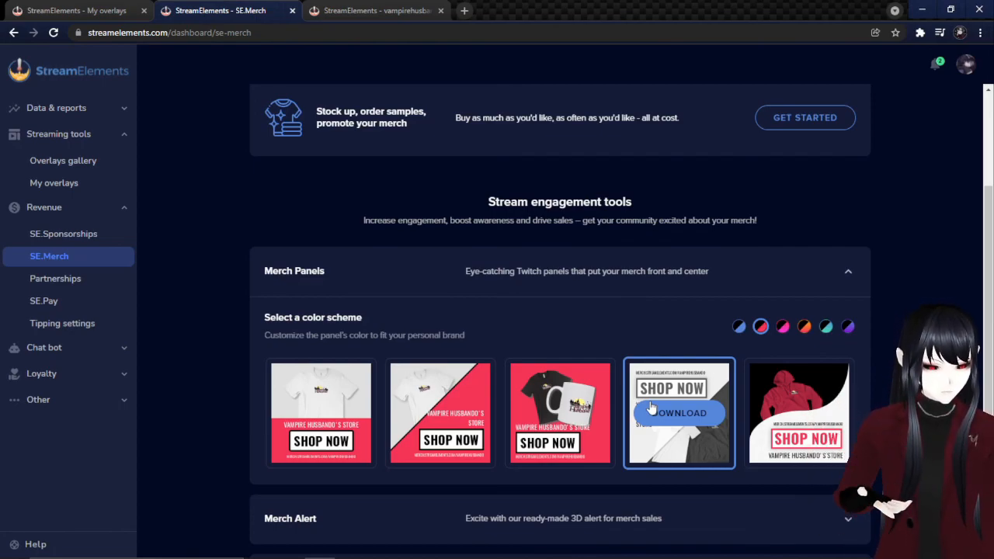
Expand the Merch Alert and the Chatbot Command & Timer tools to examine their options.
left_click(553, 518)
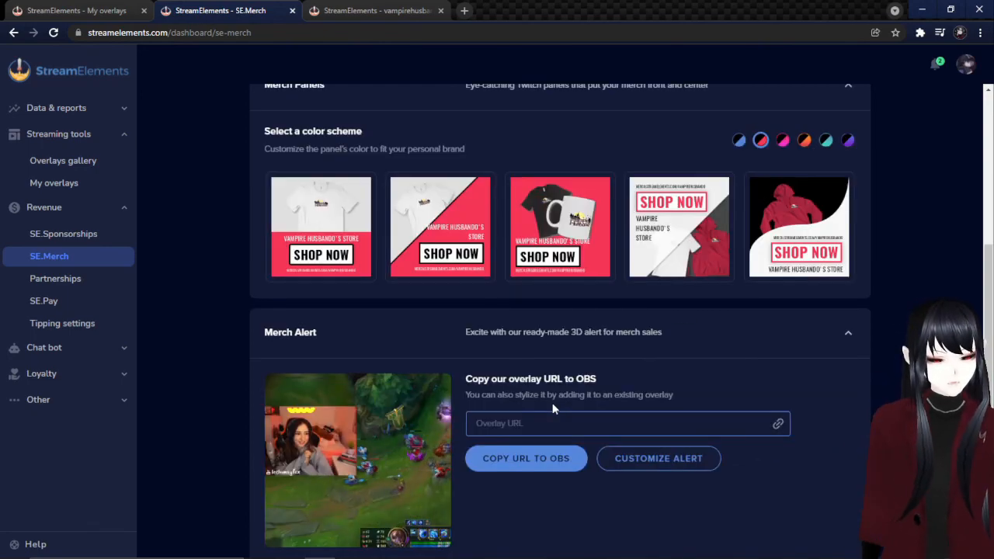
scroll(554, 410, "down", 4)
left_click(529, 383)
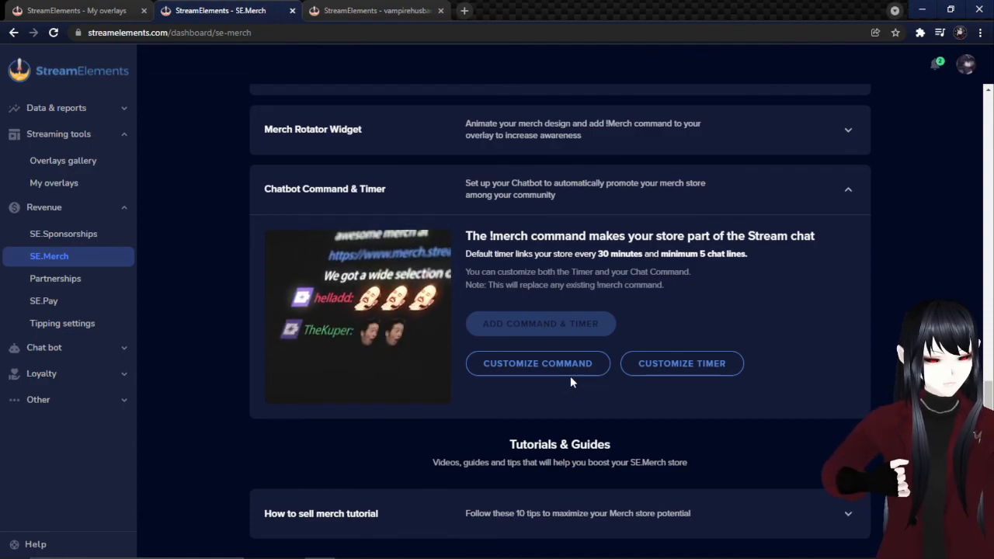
View the Partnerships programs and the SE.Pay page.
left_click(54, 278)
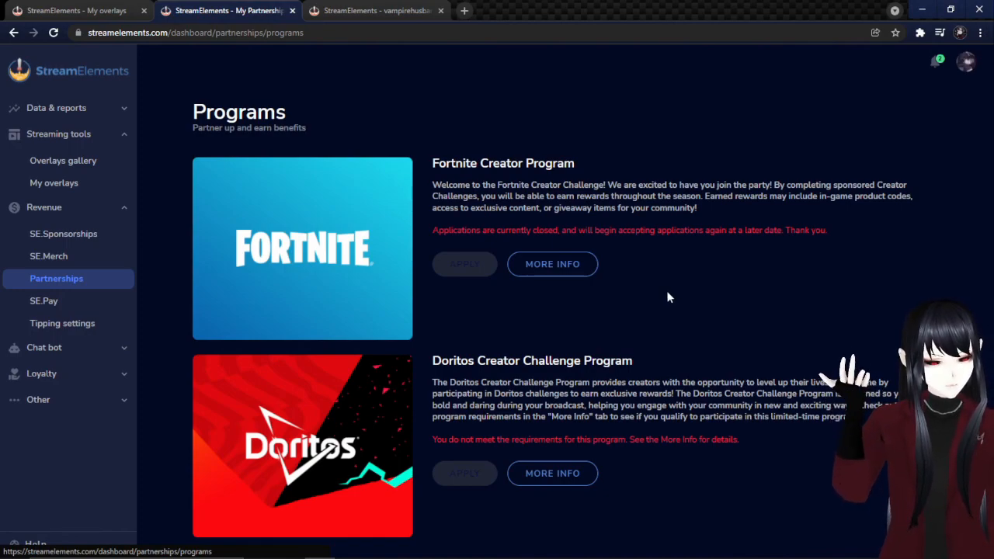
left_click(43, 300)
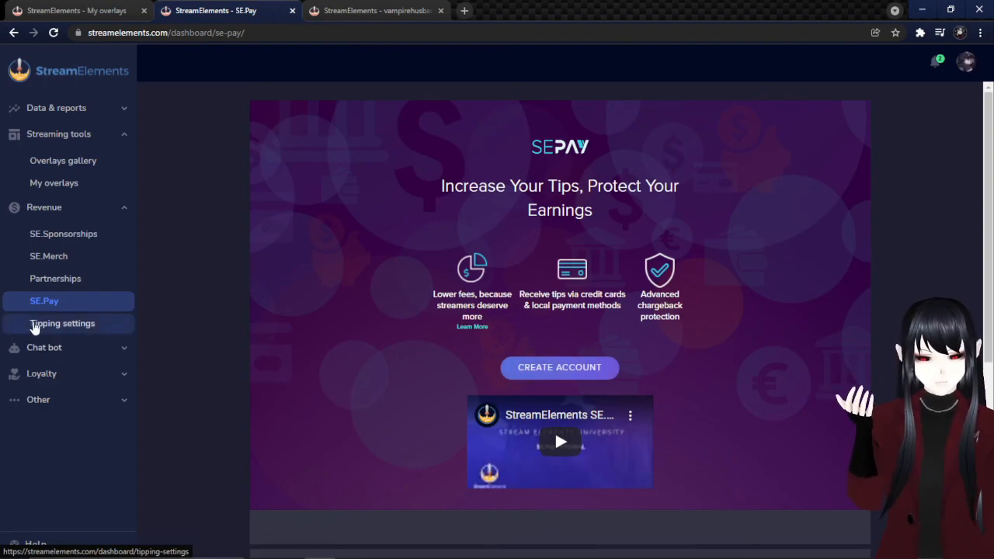
Open the tipping settings and examine the payment methods, donation panel images, tipping page link and page design.
left_click(32, 324)
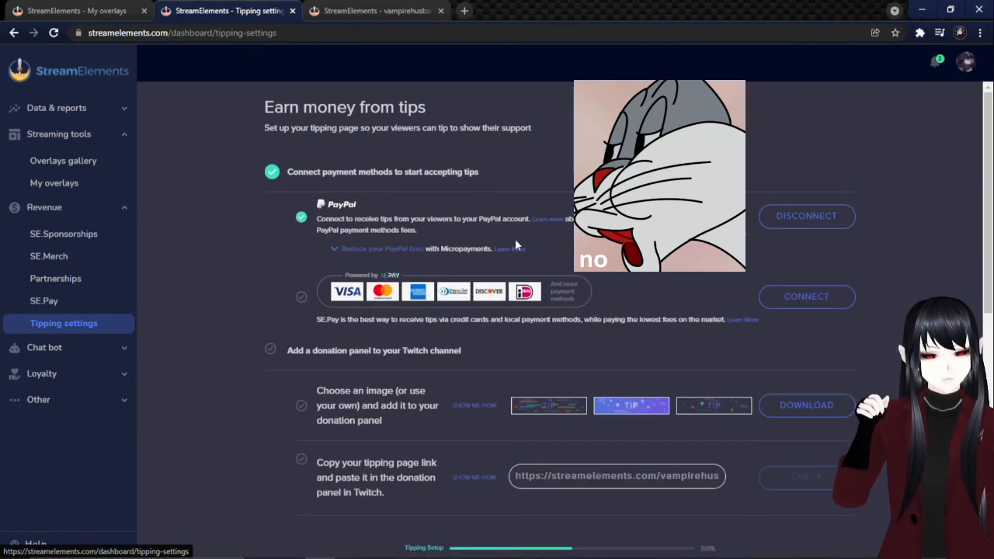
scroll(390, 240, "down", 3)
scroll(439, 283, "up", 3)
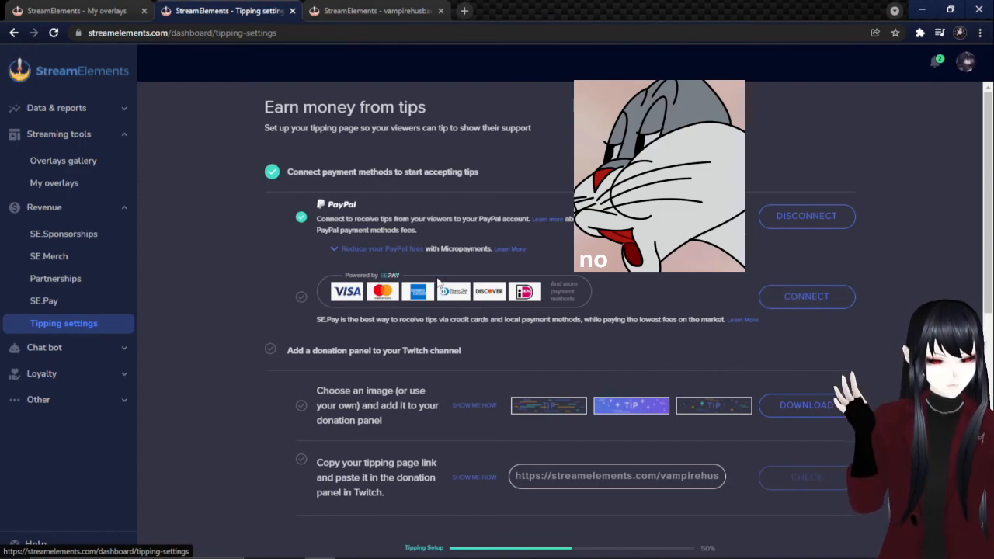
scroll(447, 309, "down", 2)
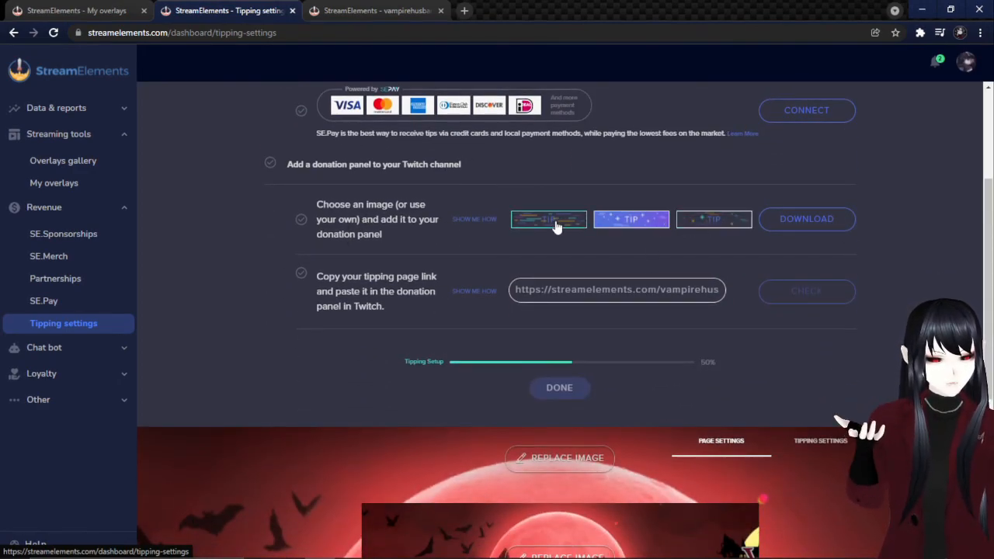
scroll(465, 271, "down", 1)
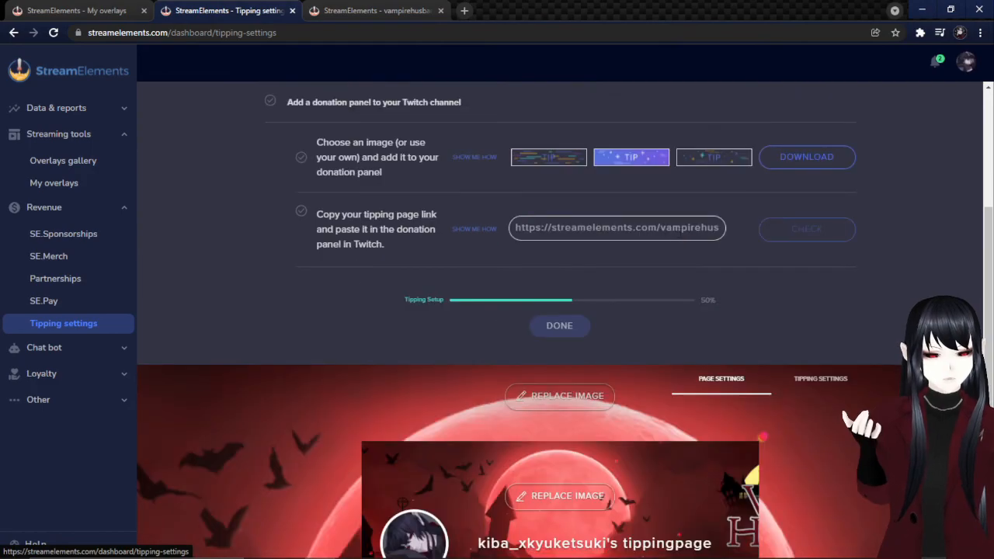
left_click(719, 228)
scroll(368, 323, "down", 3)
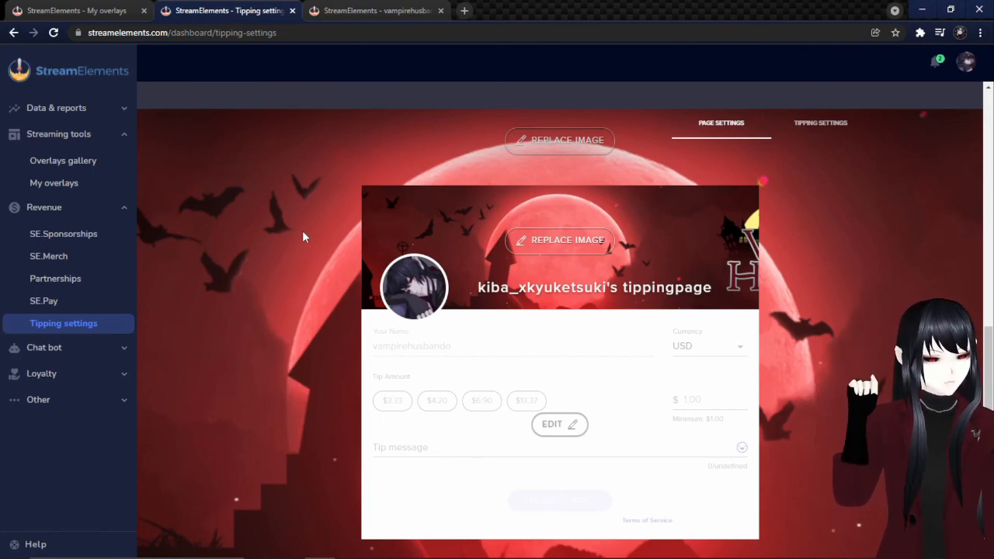
Open the chat bot's Chat commands page and look through the list of default commands.
left_click(86, 347)
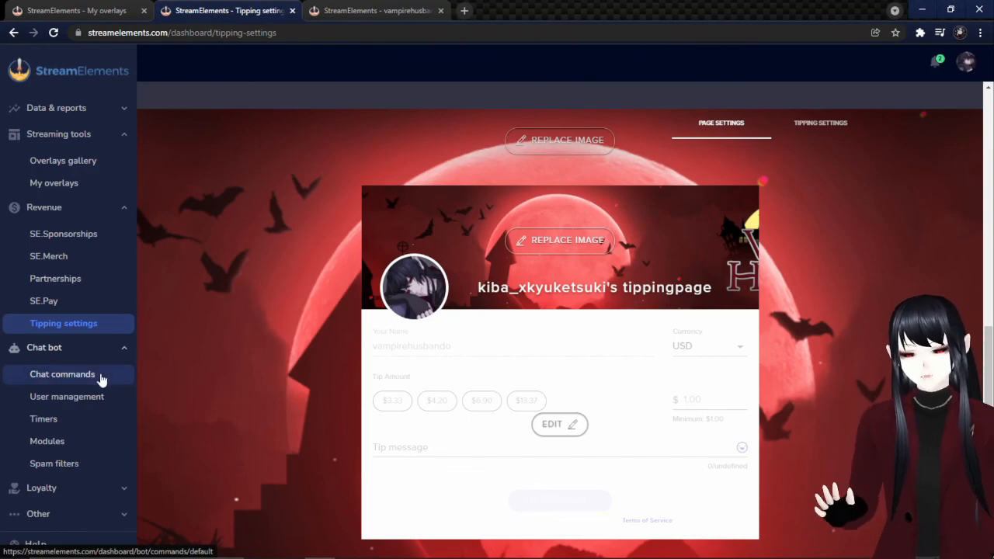
left_click(62, 374)
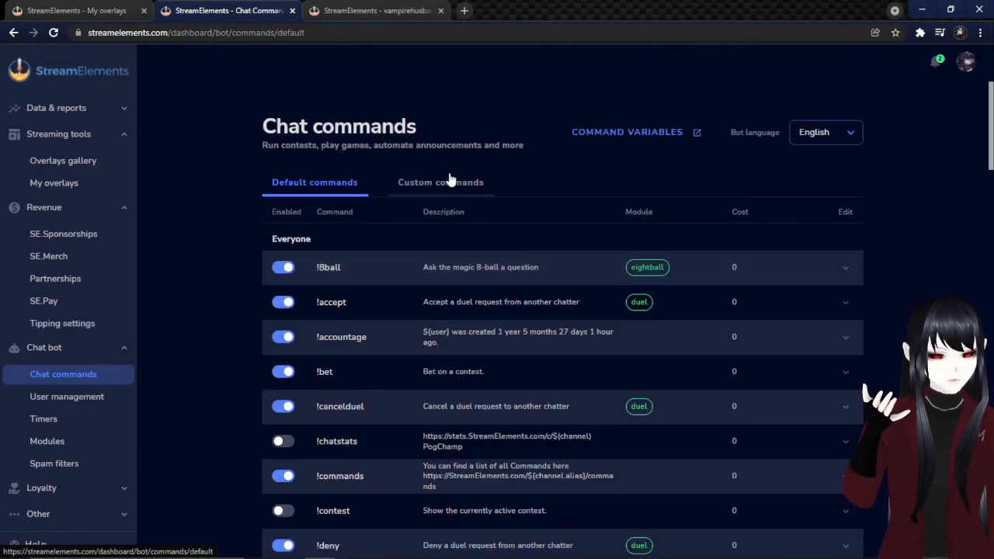
left_click(66, 351)
left_click(66, 351)
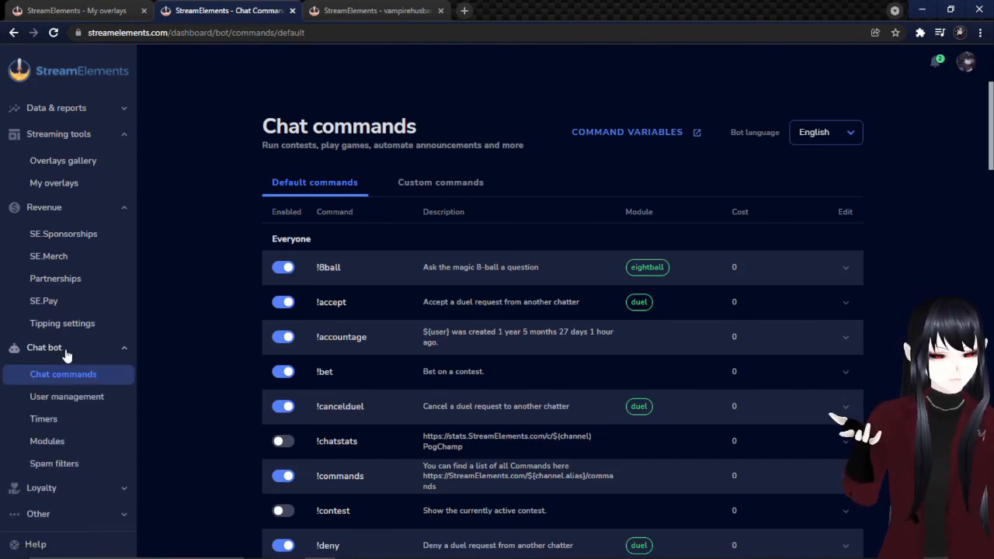
scroll(460, 259, "down", 2)
scroll(461, 259, "down", 8)
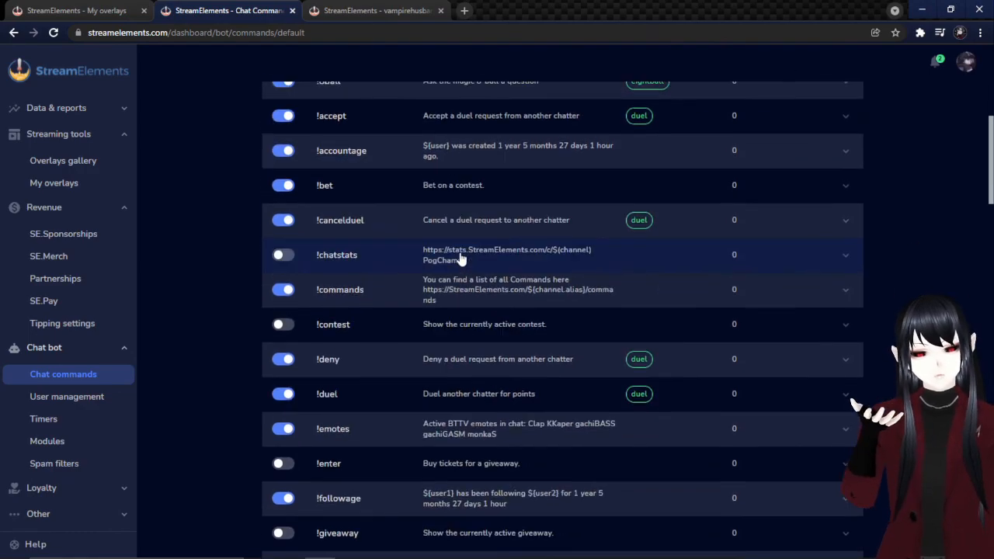
scroll(456, 268, "up", 9)
scroll(440, 281, "up", 1)
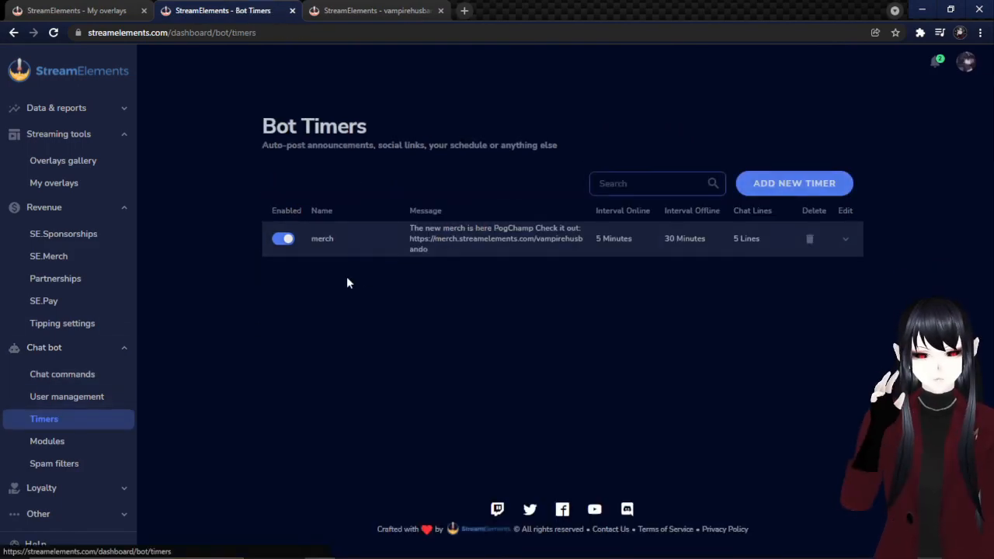
Review the chat bot's spam filters and its list of modules.
left_click(55, 462)
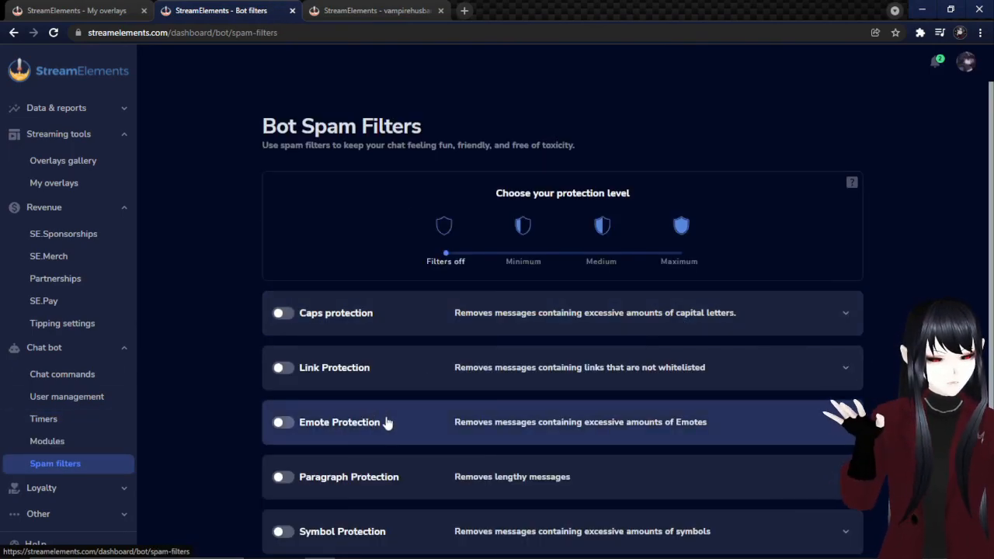
scroll(387, 419, "down", 2)
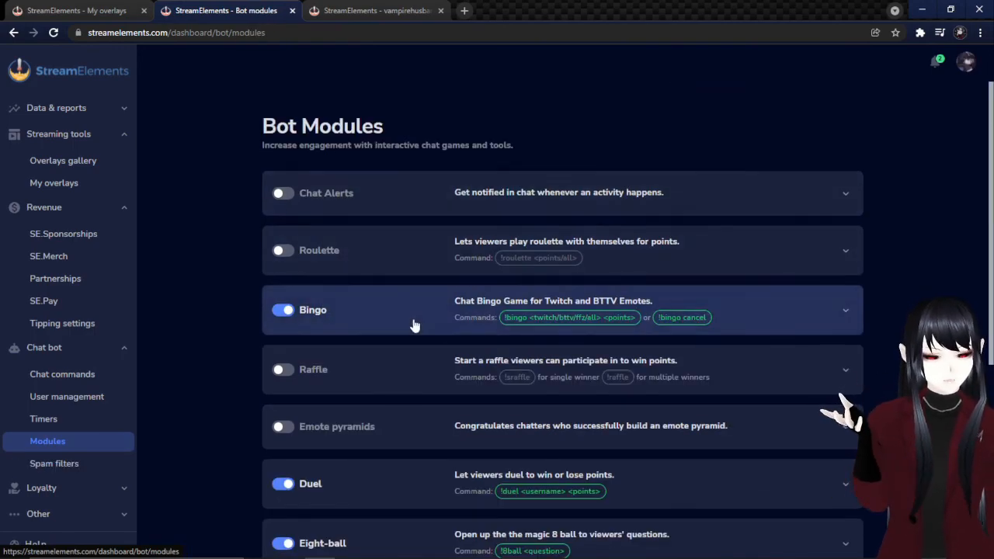
scroll(415, 325, "down", 4)
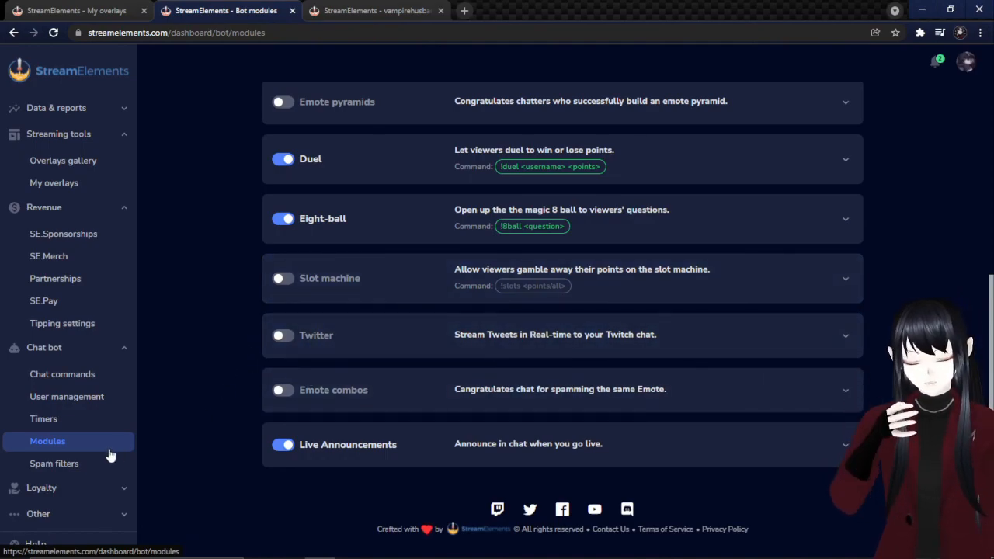
Expand the Loyalty section and view the giveaway creation page and the leaderboard.
left_click(75, 489)
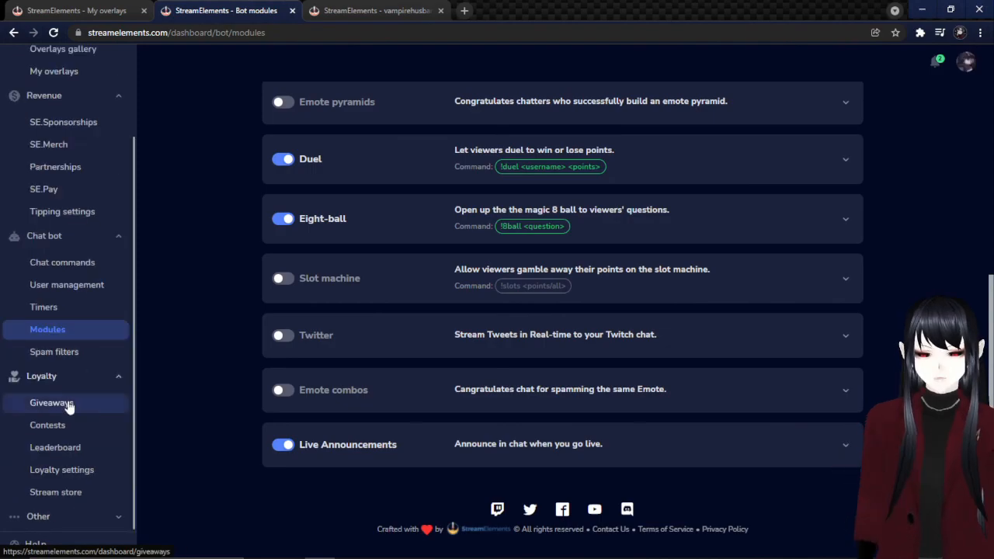
left_click(68, 405)
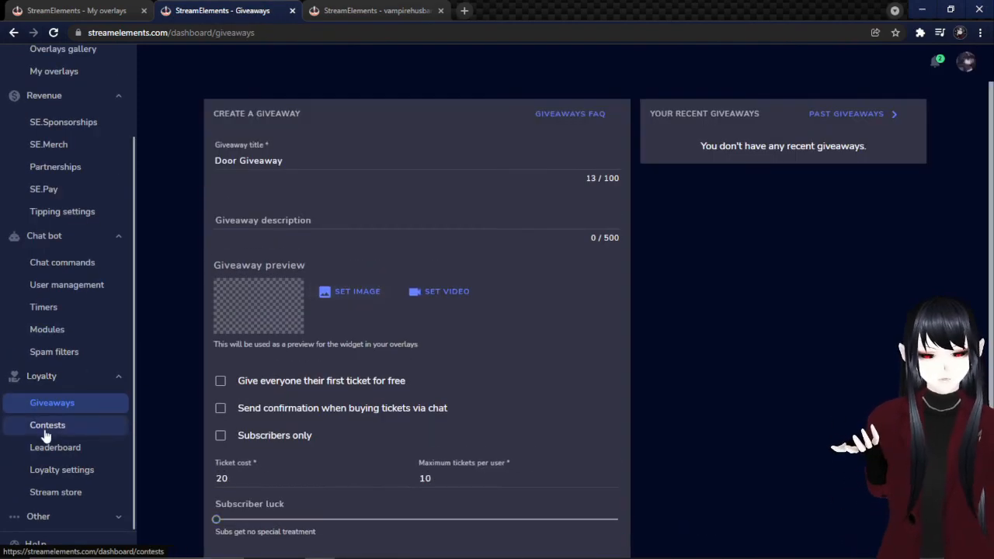
left_click(51, 447)
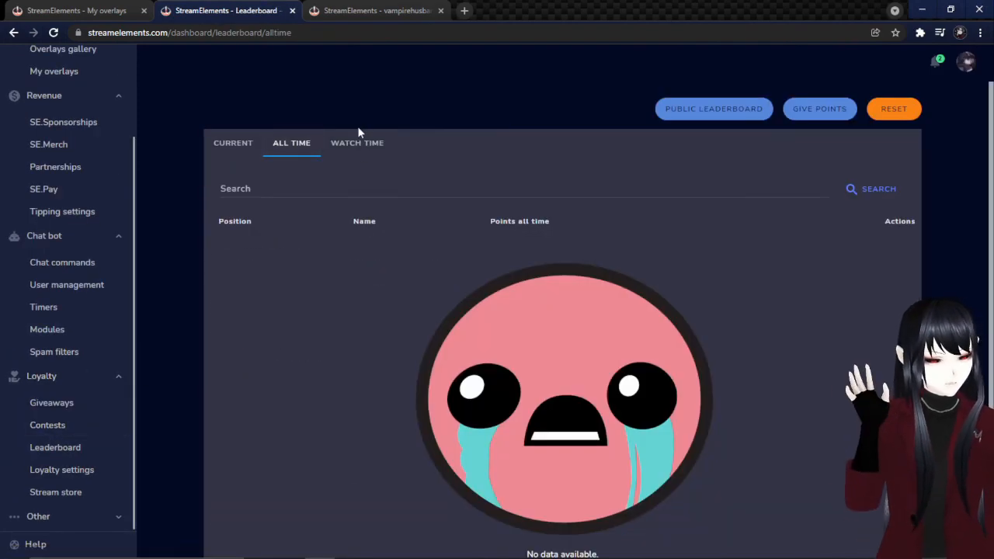